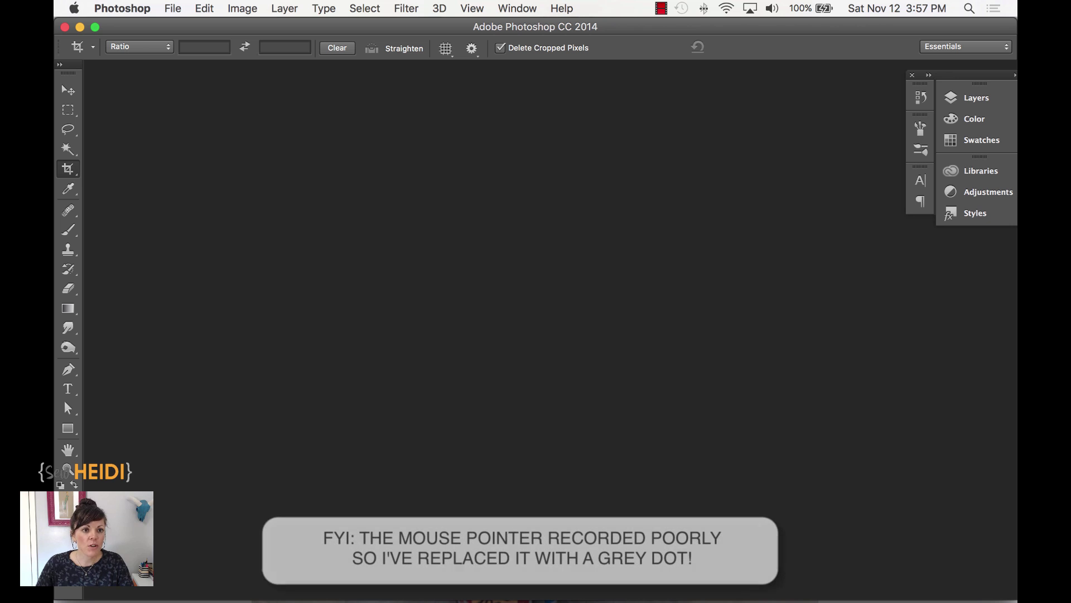
- Open pattern.jpg from the make_pattern folder in Photoshop
click(172, 8)
click(191, 40)
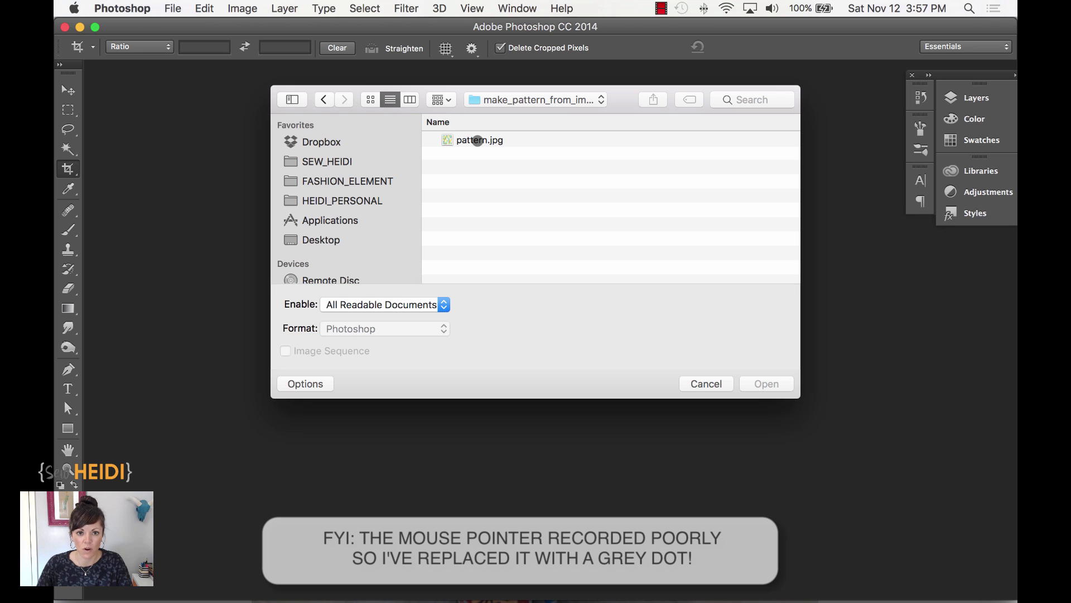
click(477, 140)
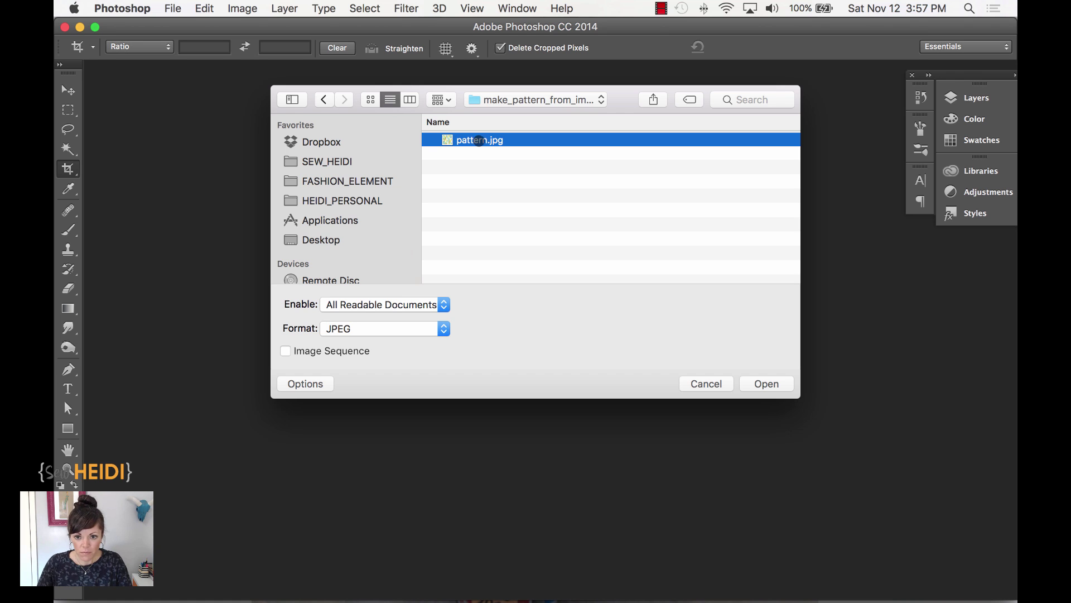
click(773, 383)
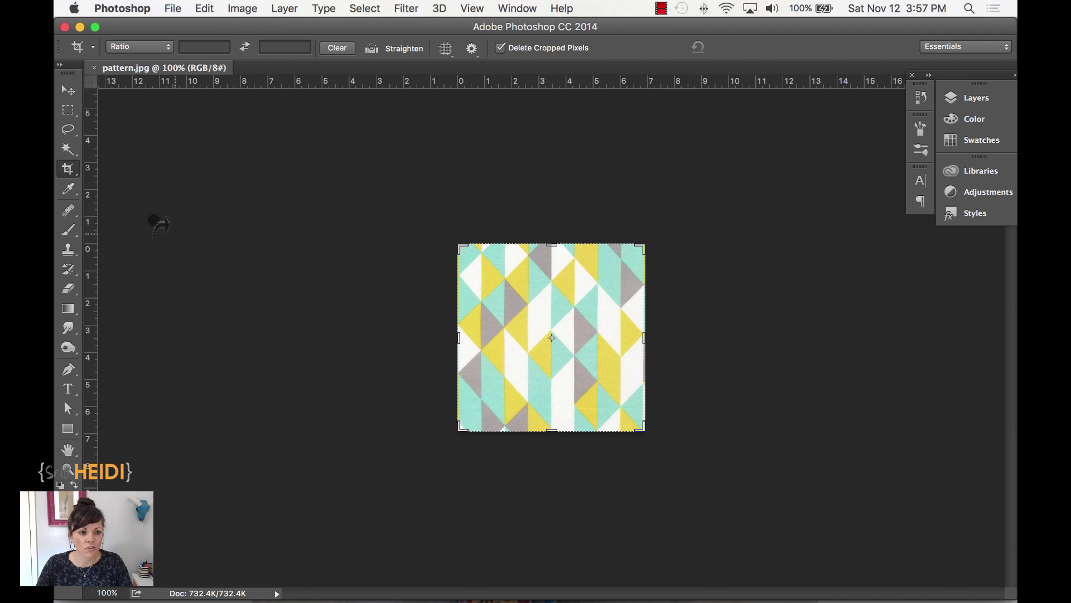
- Start a crop and pull its left edge slightly inward while zooming in
click(65, 168)
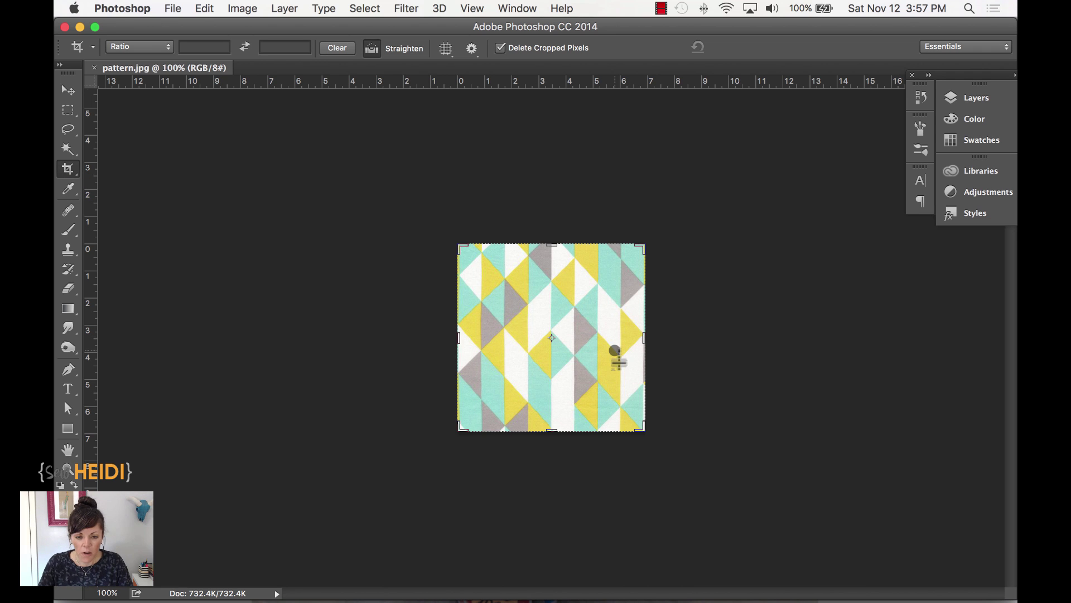
key(super+equal)
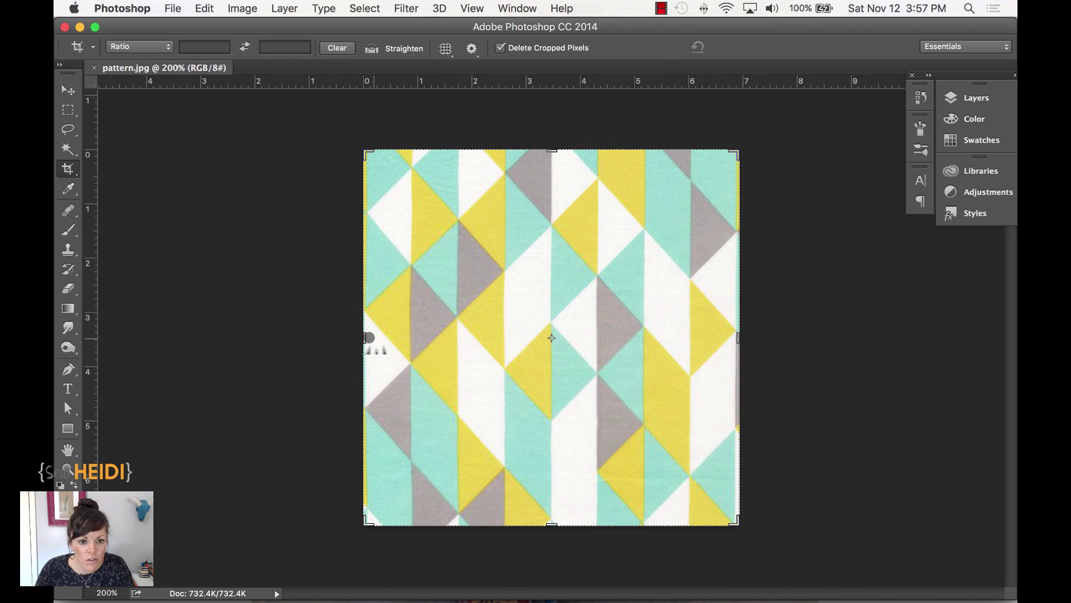
drag(366, 338, 370, 335)
key(super+plus)
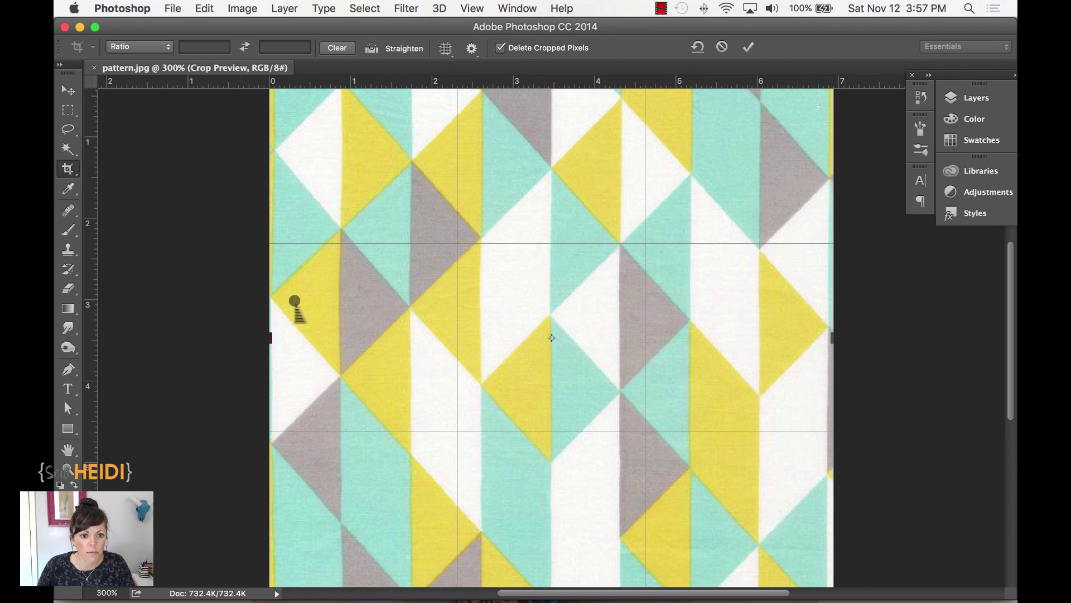
key(super+plus)
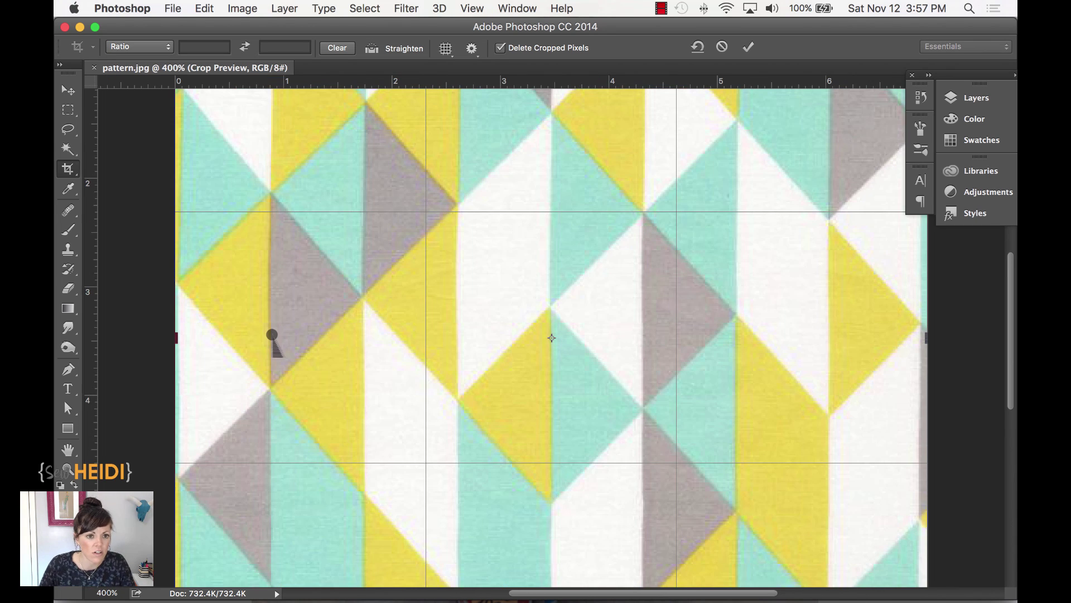
drag(177, 340, 179, 341)
- Align the crop's left edge with the pattern at pixel level, then zoom back out
key(super+minus)
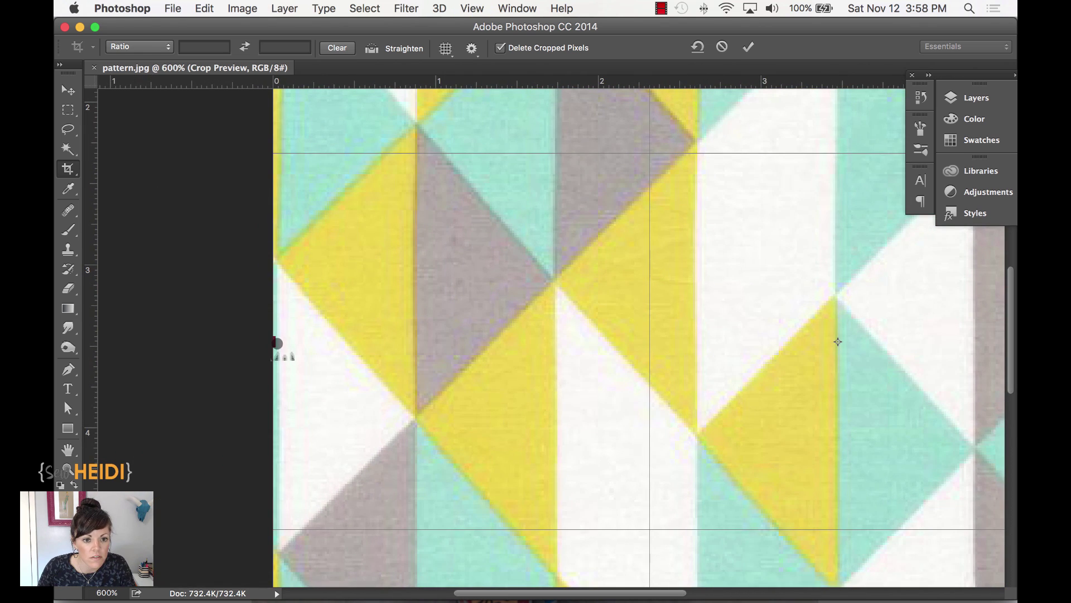
drag(278, 342, 282, 342)
key(super+plus)
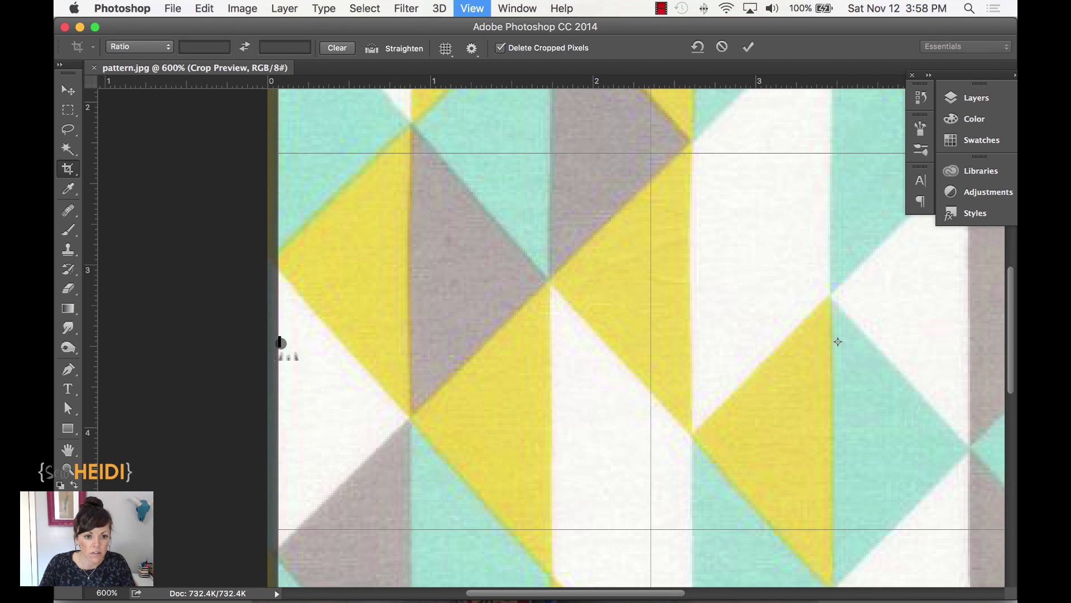
key(super+plus)
key(super+plus)
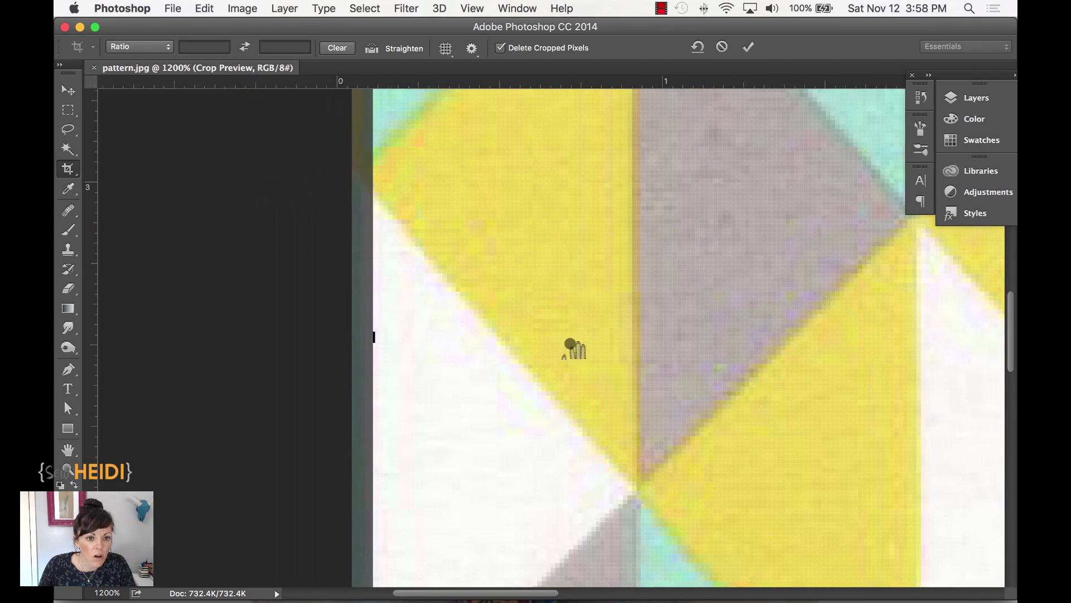
drag(370, 337, 371, 334)
key(super+minus)
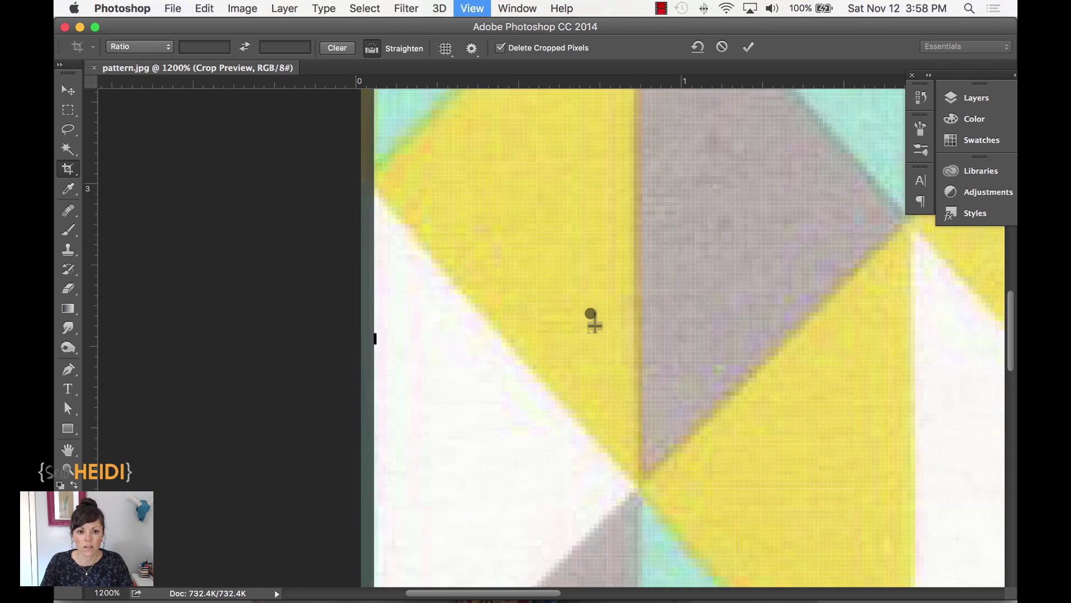
key(super+minus)
key(super+minus)
key(super+minus)
key(super+minus)
key(super+minus)
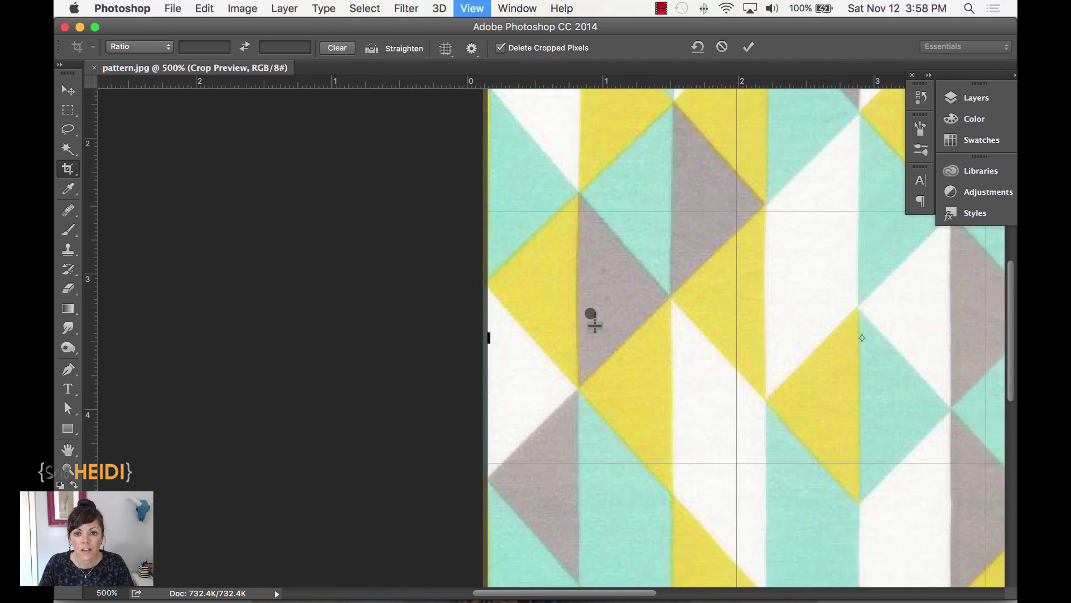
key(super+minus)
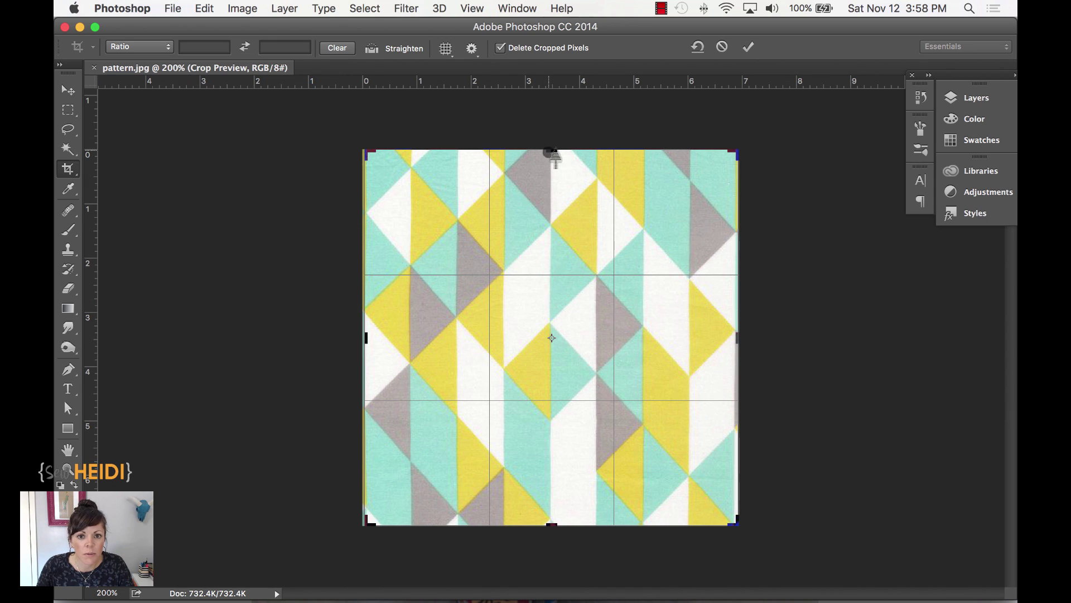
- Pull the crop's top edge down slightly and tweak its right edge
drag(555, 157, 554, 161)
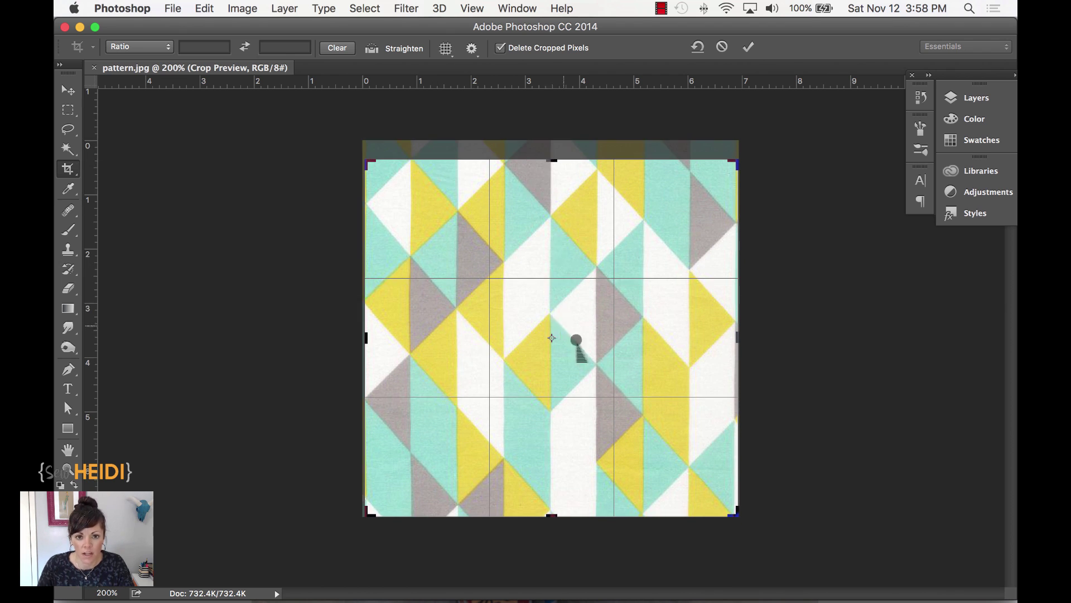
key(super+equal)
key(super+equal)
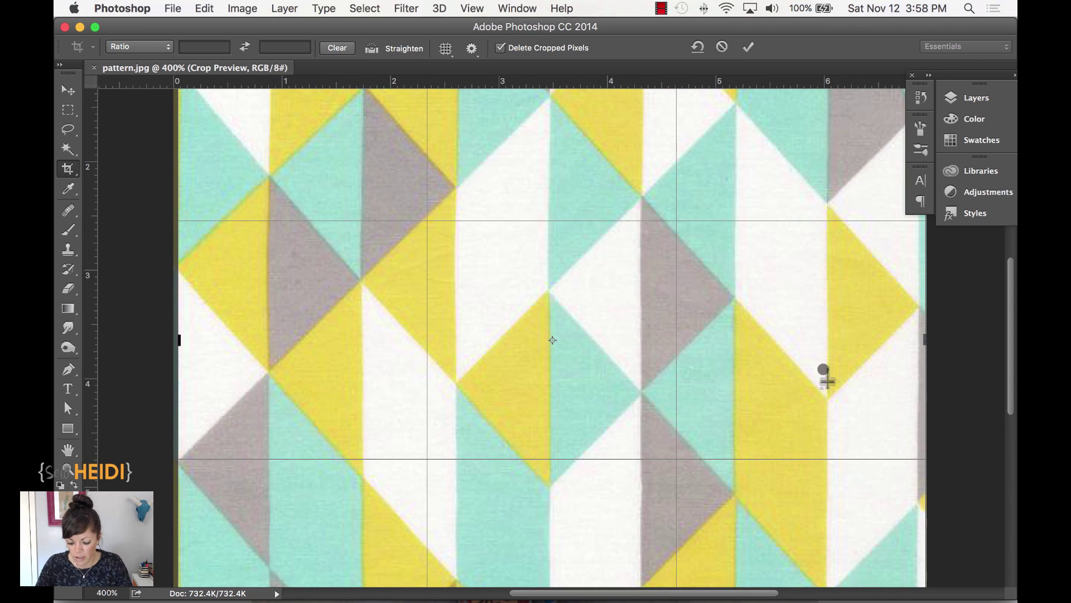
key(super+equal)
scroll(825, 375, right, 10)
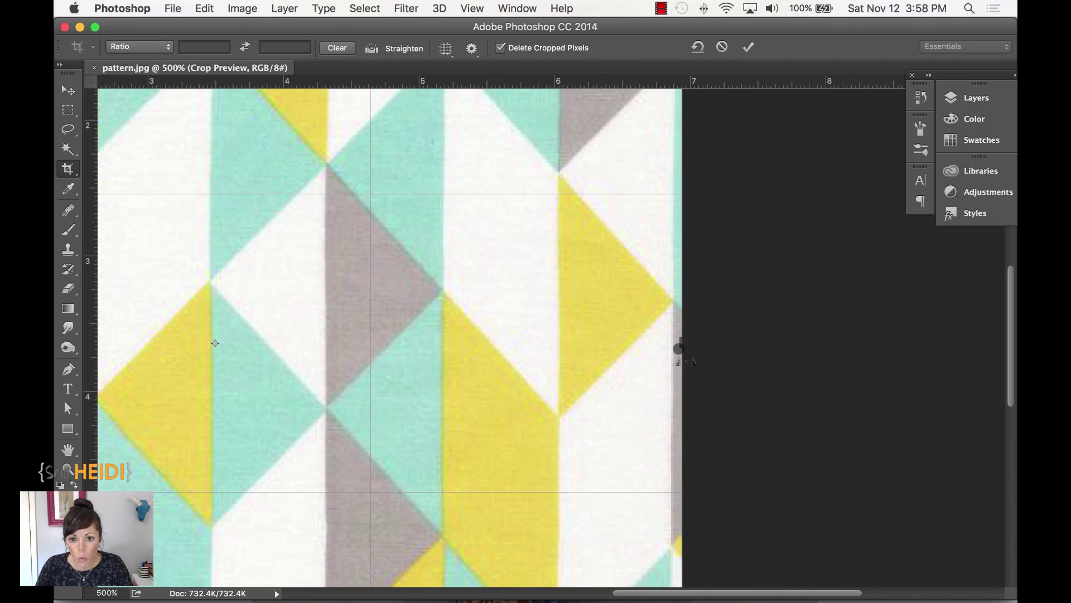
drag(678, 349, 675, 354)
- Raise the crop's bottom edge to cut off the lower strip, to 5.417 in height
scroll(559, 436, left, 5)
scroll(559, 435, down, 4)
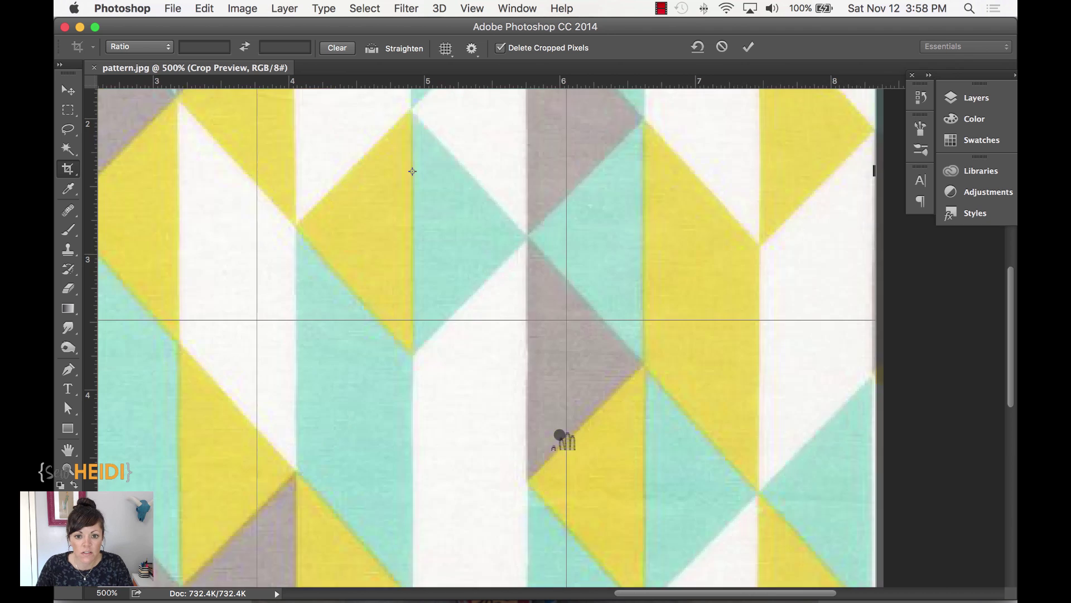
scroll(560, 435, down, 6)
scroll(560, 435, left, 6)
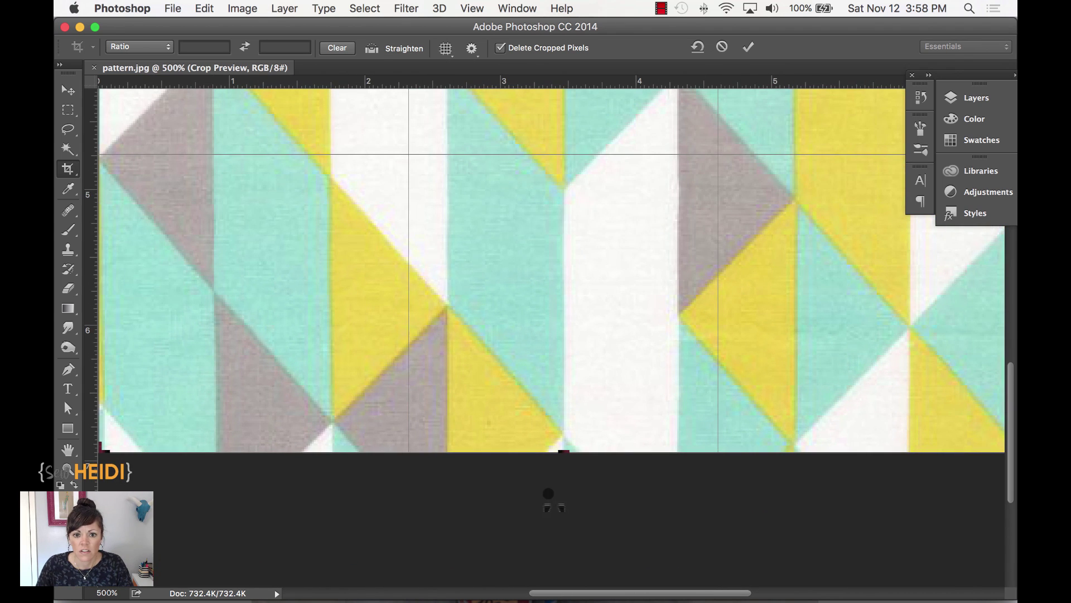
drag(563, 450, 574, 382)
key(super+minus)
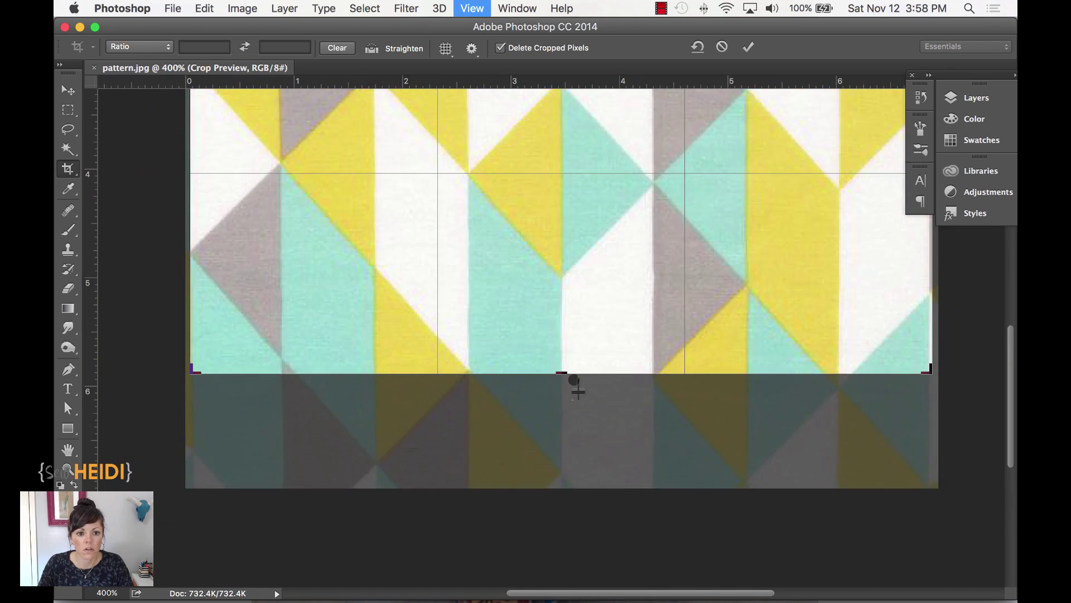
key(super+minus)
key(super+minus)
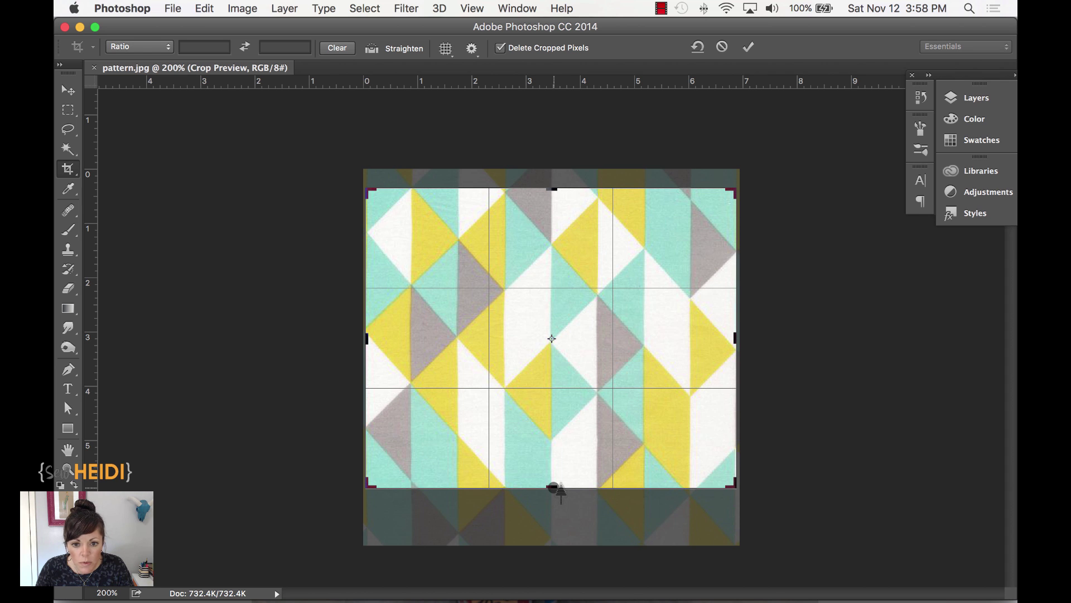
drag(560, 490, 553, 486)
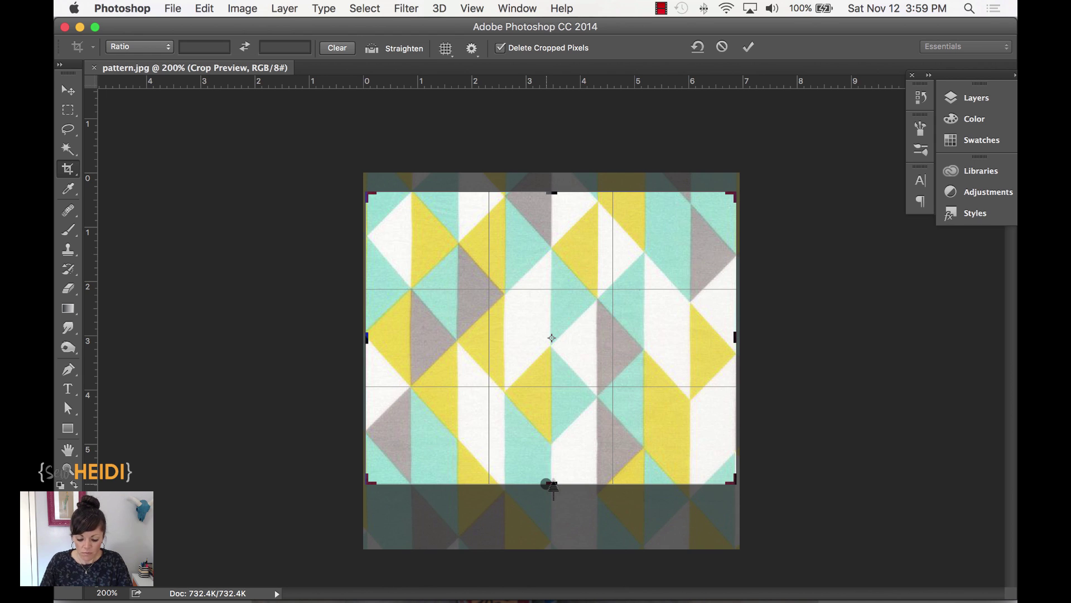
- Apply the first crop and draw a new crop box over the whole image
key(Return)
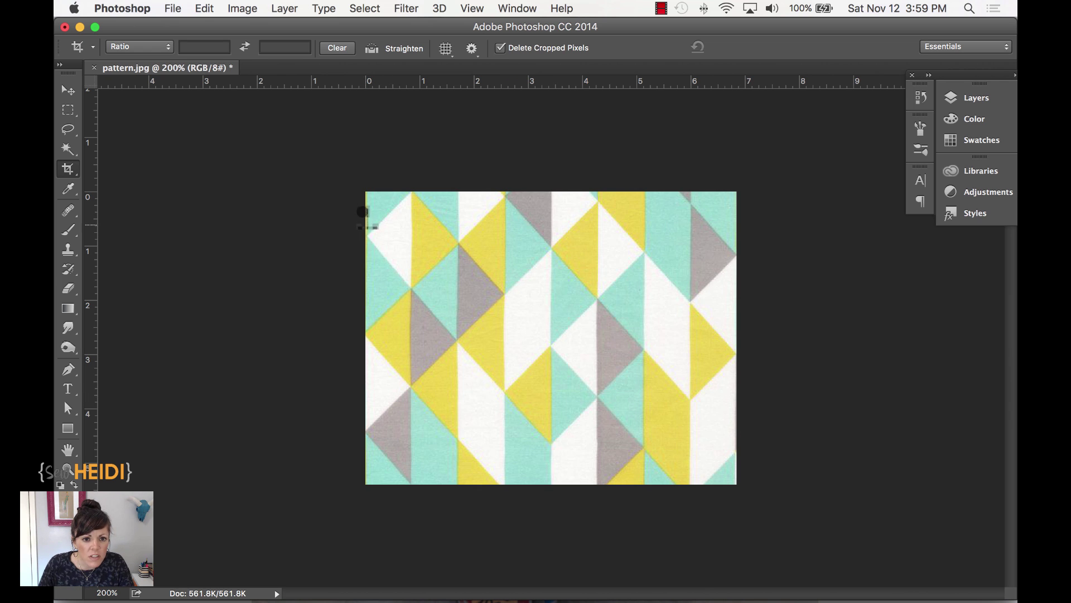
key(super+plus)
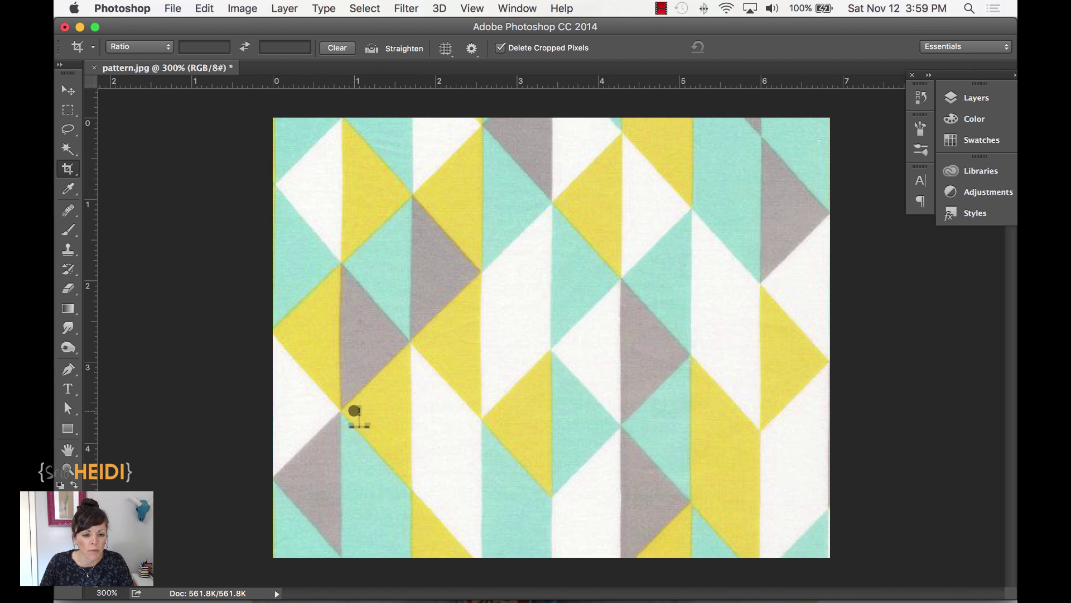
mouse_move(272, 119)
mouse_down()
mouse_move(511, 393)
mouse_move(797, 552)
mouse_up()
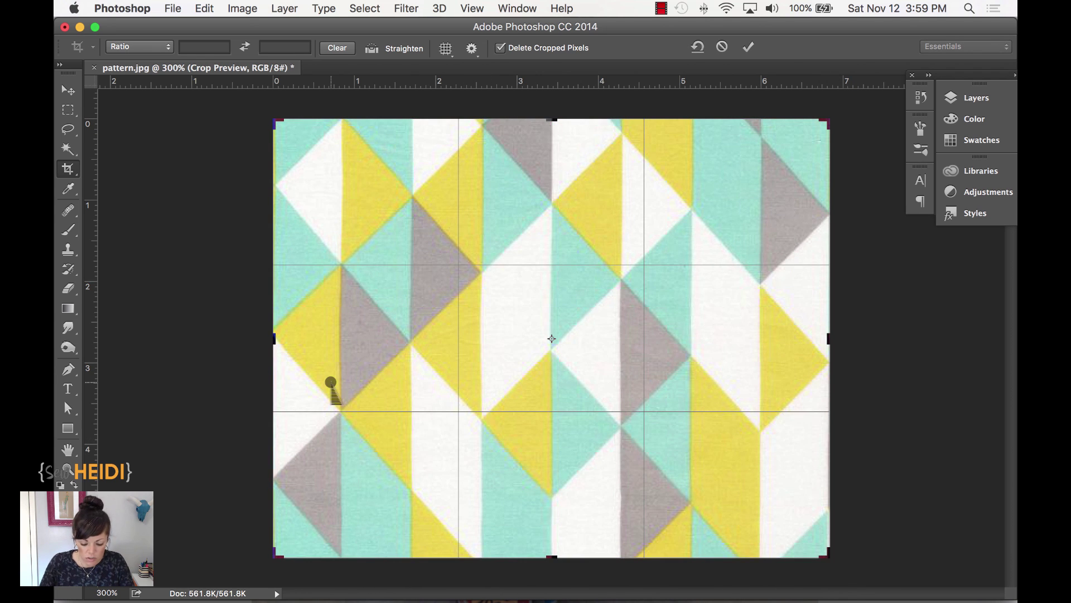
key(super+semicolon)
- Trim the new crop's left edge to the triangle seam and commit the crop
key(super+equal)
key(super+equal)
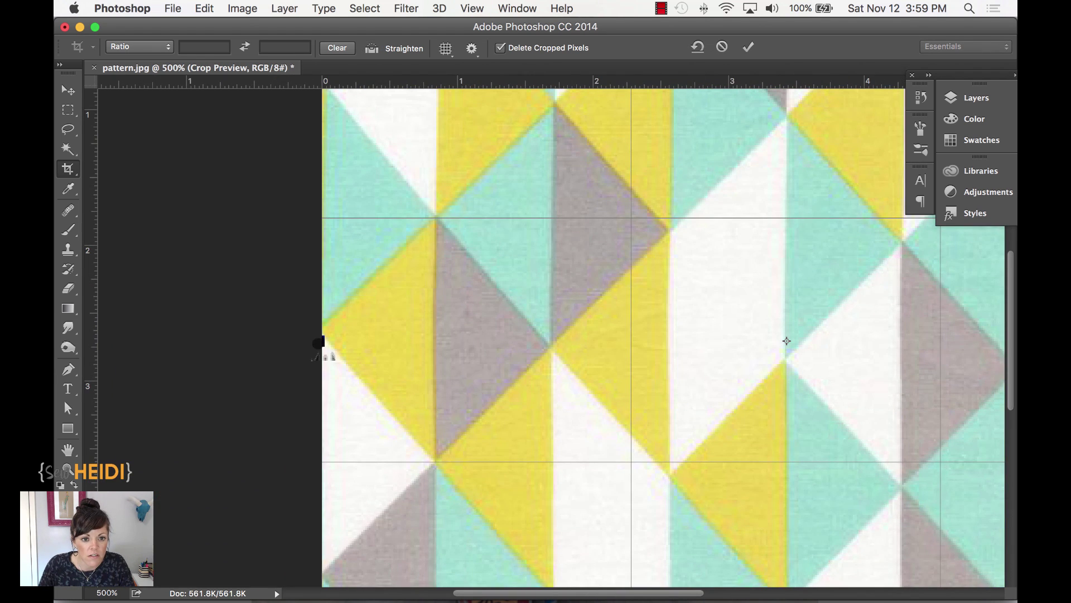
drag(319, 342, 327, 342)
key(super+minus)
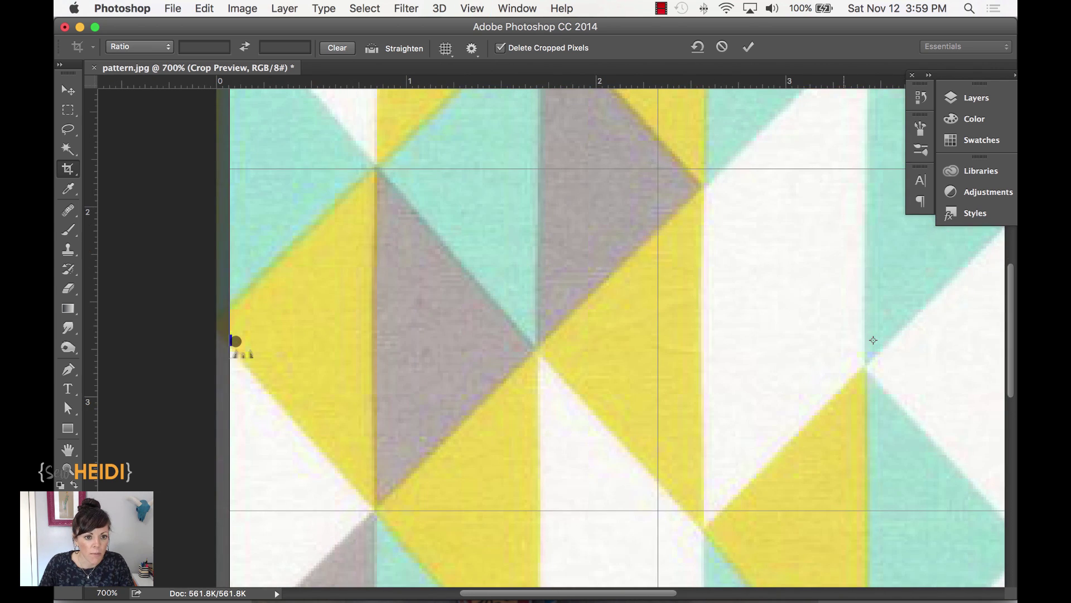
drag(232, 342, 307, 329)
key(super+equal)
key(super+equal)
key(super+minus)
key(super+minus)
key(super+minus)
key(super+minus)
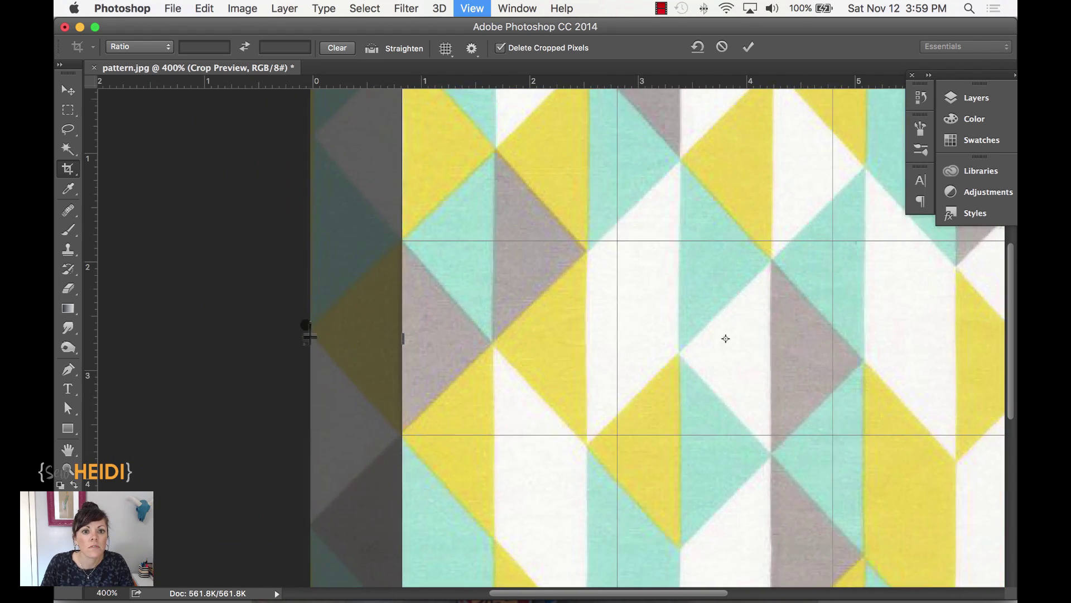
key(Return)
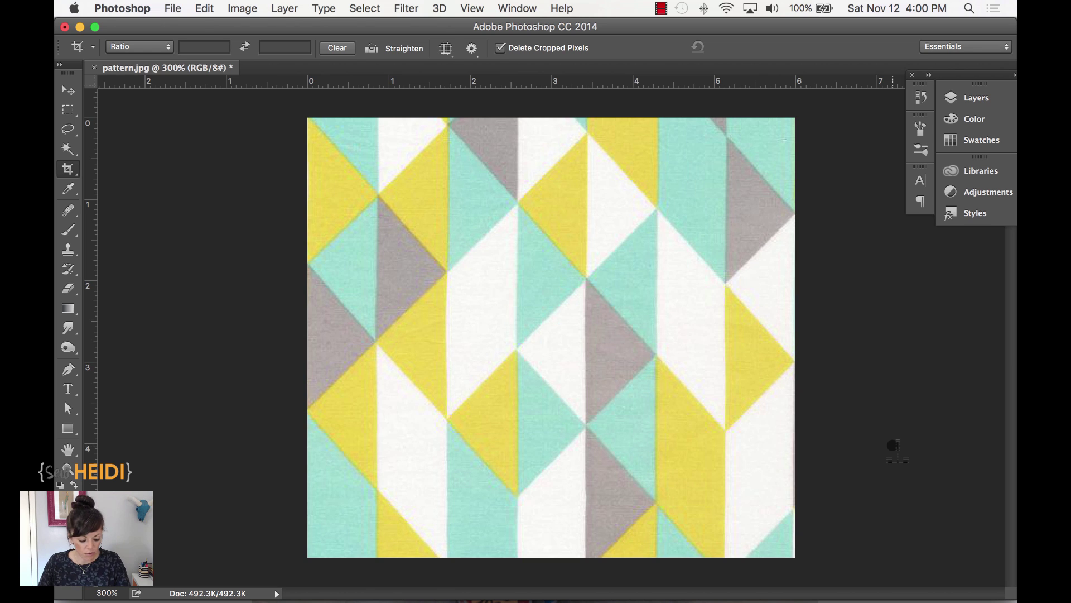
- Select all of the cropped pattern tile, copy it, and switch to Illustrator's Untitled-3
key(super)
key(super+a)
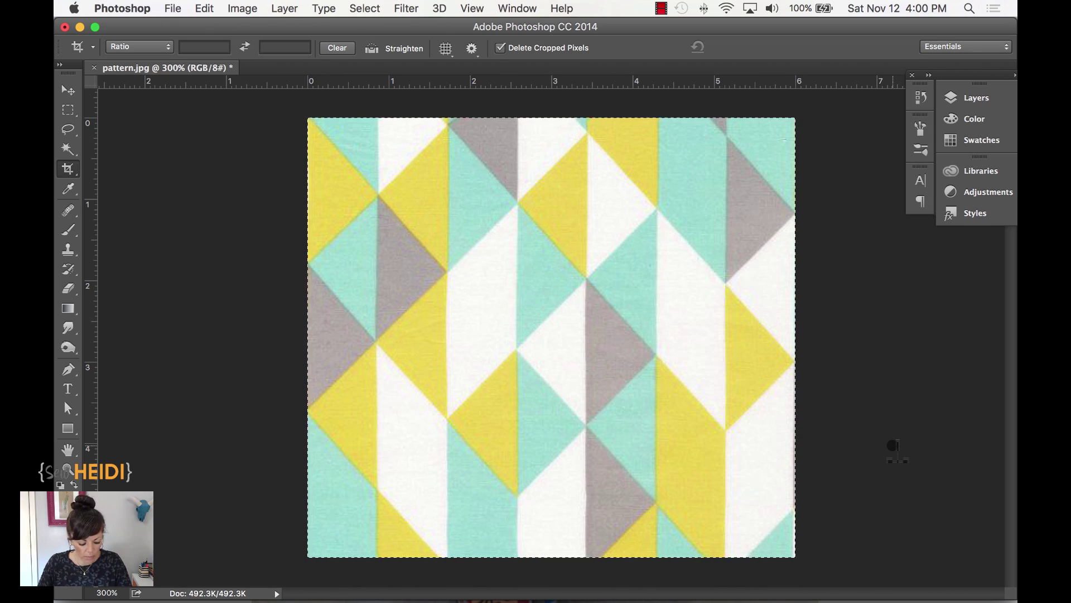
key(super)
key(super+c)
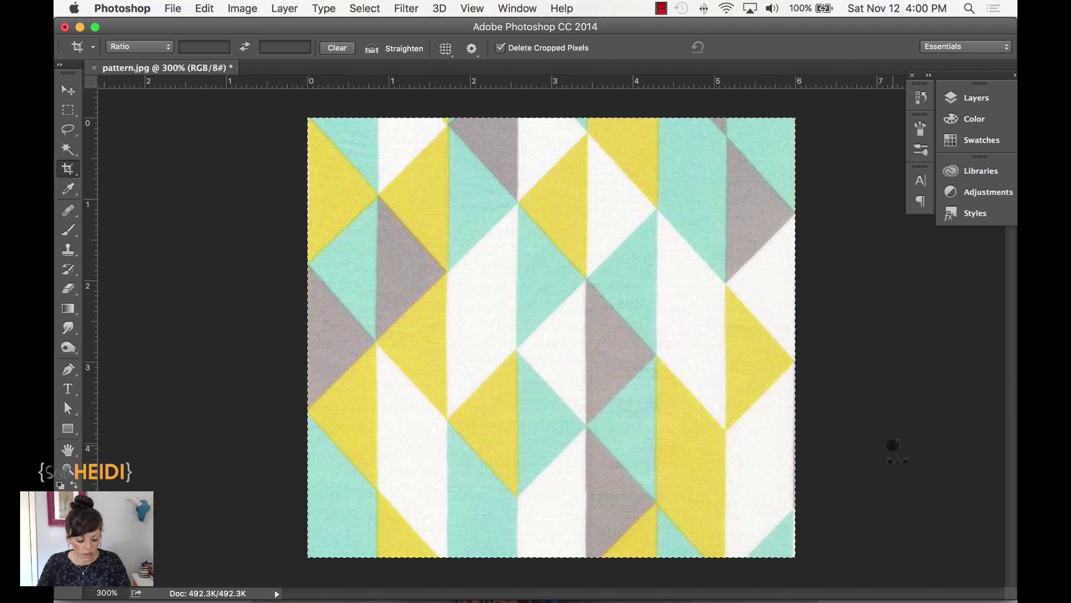
key(super)
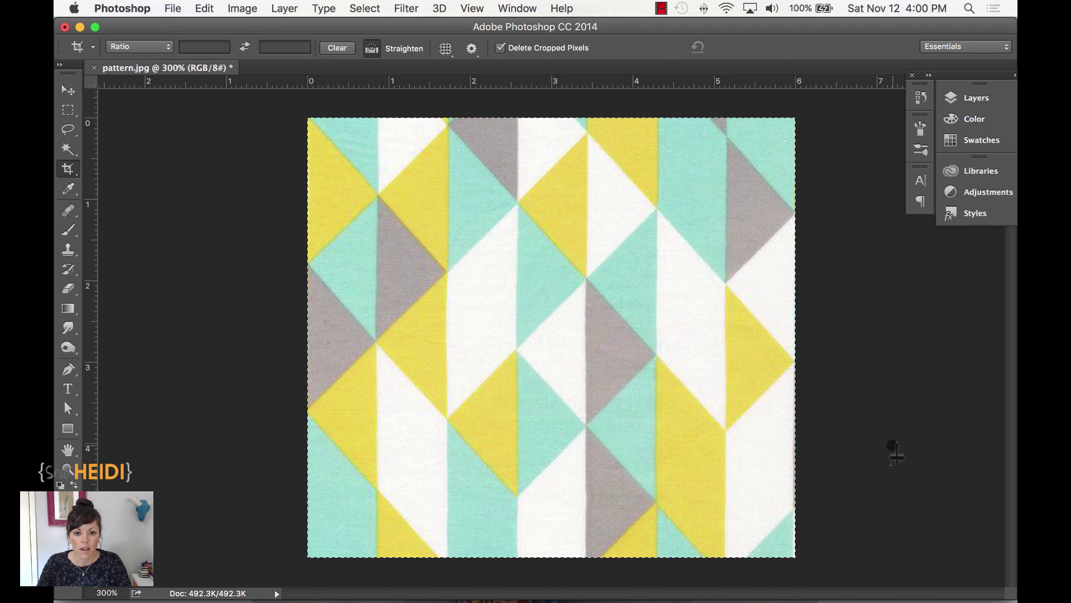
key(super+Tab)
key(super+Tab)
key(super+Tab)
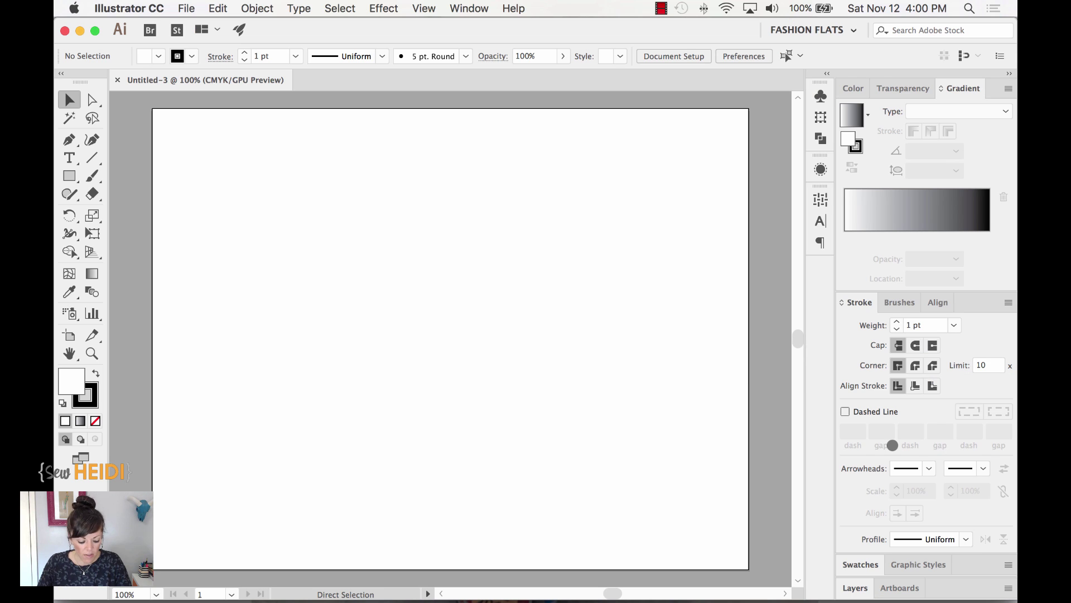
- Paste the copied fabric tile into Untitled-3, then switch back to Photoshop
key(super+v)
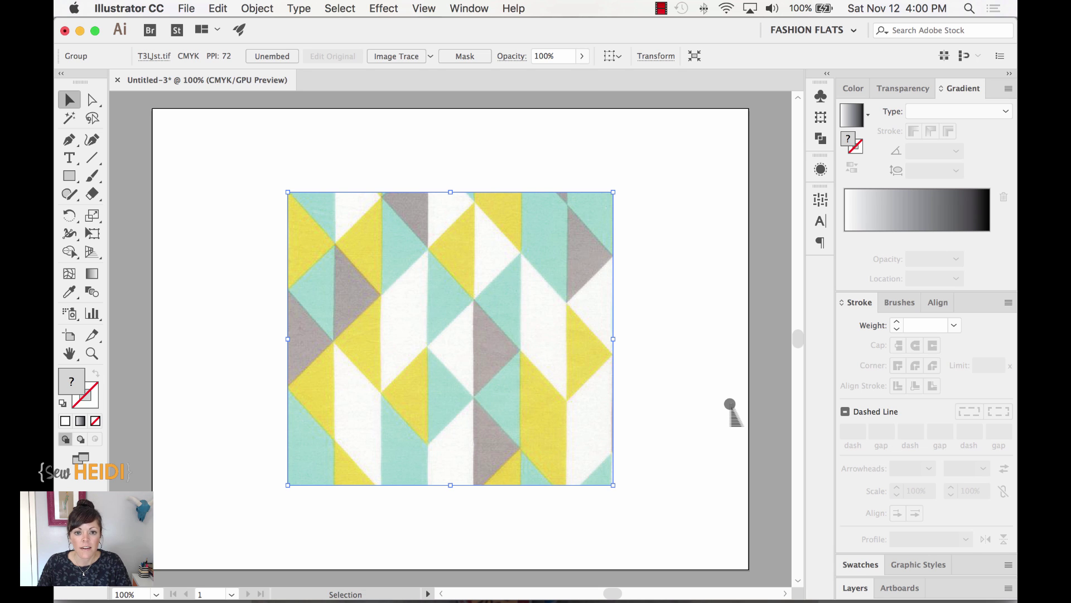
key(super+Tab)
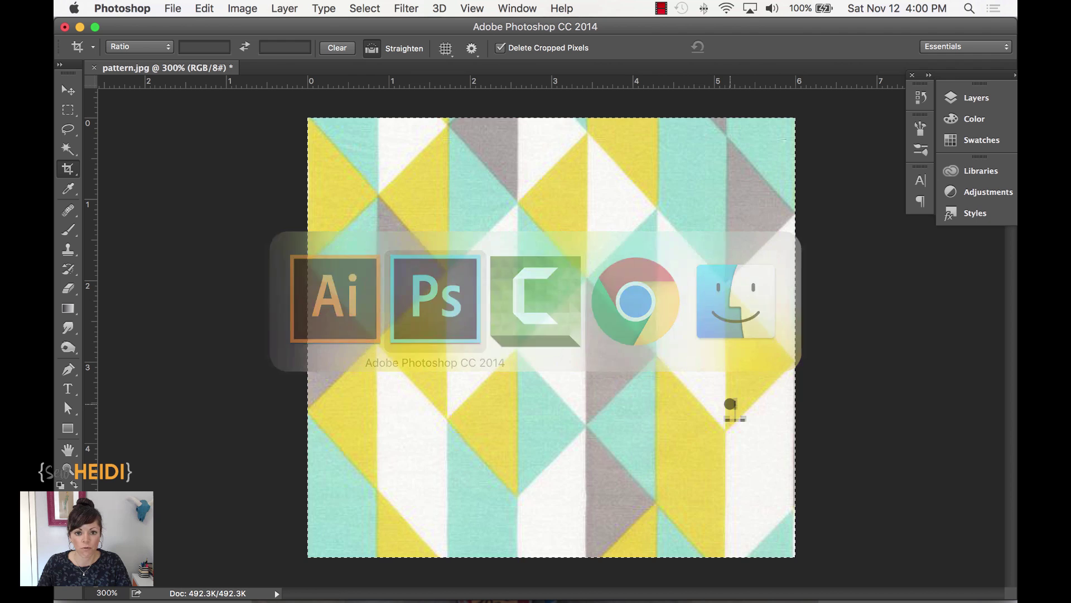
- Save pattern.jpg as a JPEG, keeping Quality 12 Maximum
key(super)
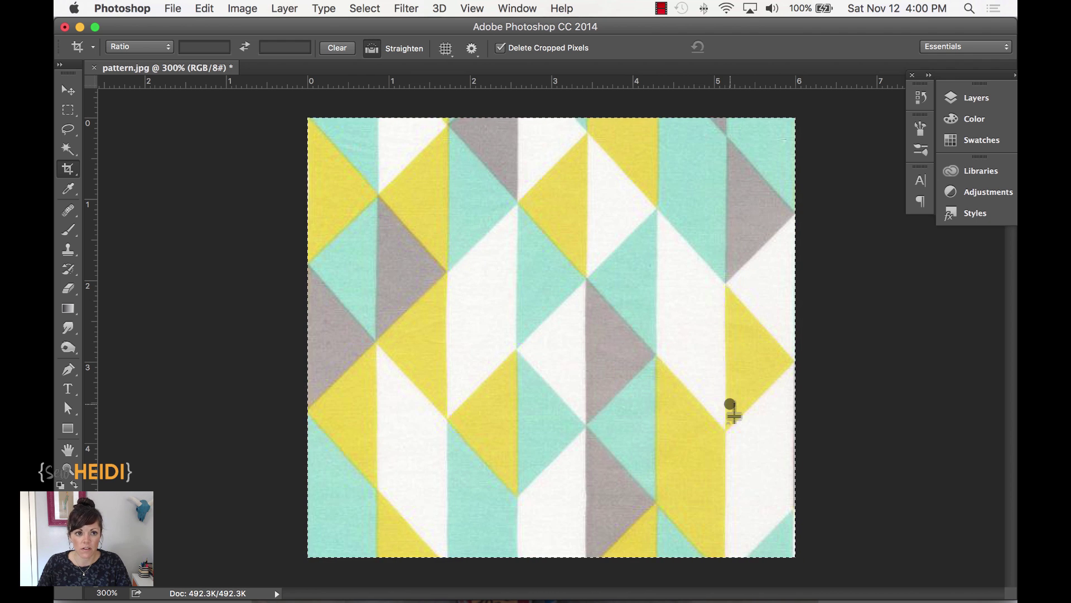
key(super+s)
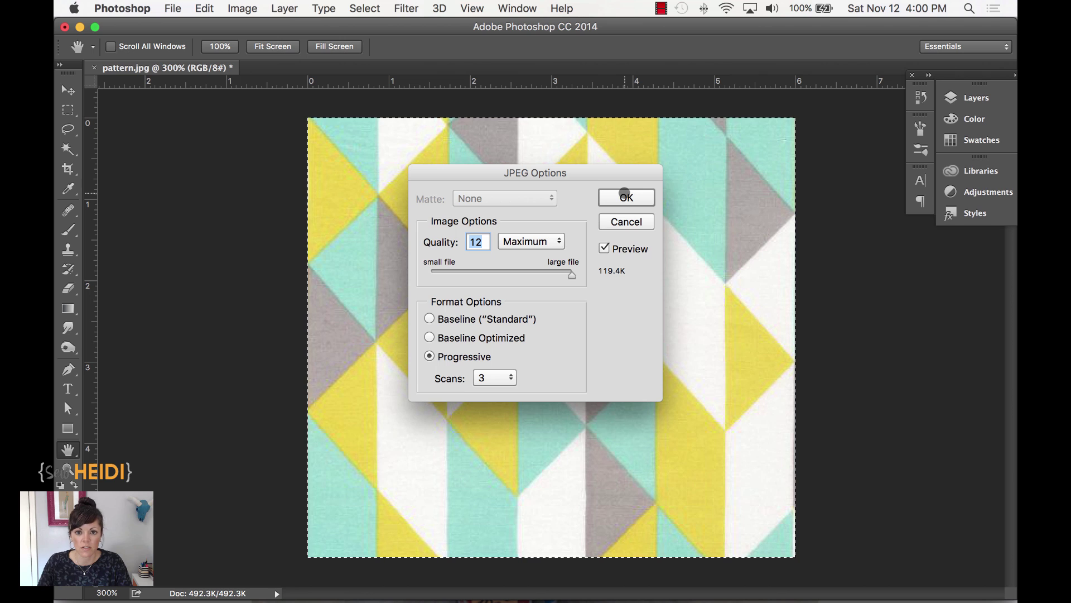
click(625, 193)
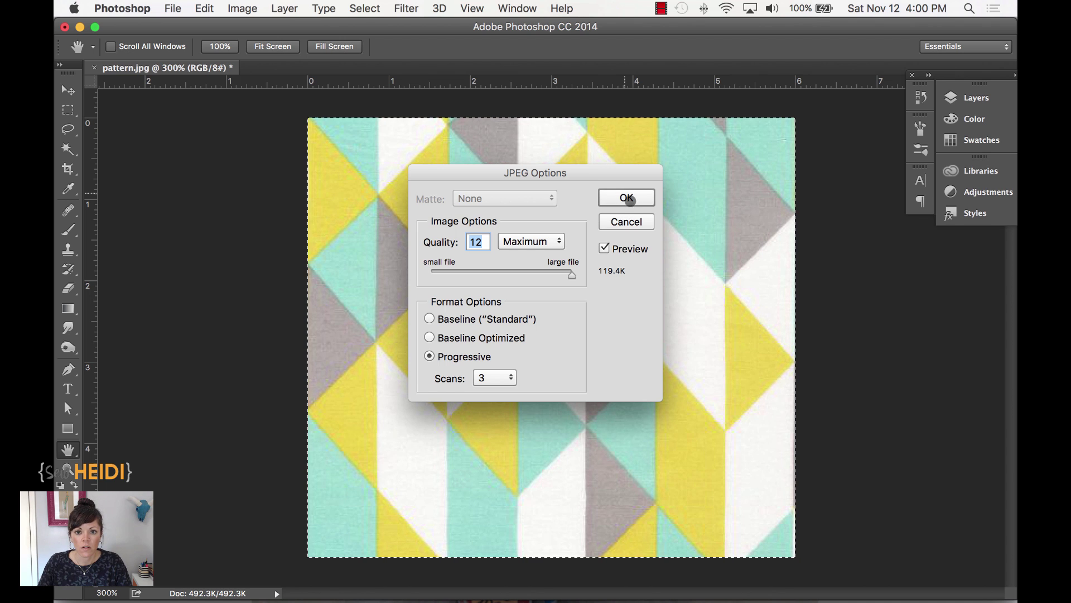
click(631, 197)
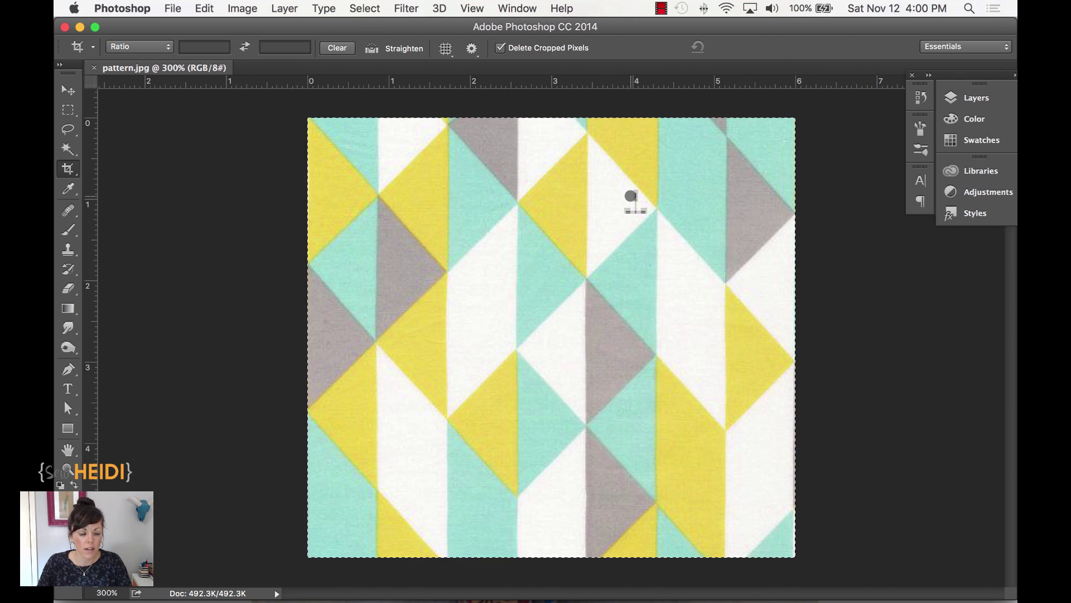
- In Illustrator, drag the fabric tile to the artboard's right edge and deselect it
key(super)
key(super+Tab)
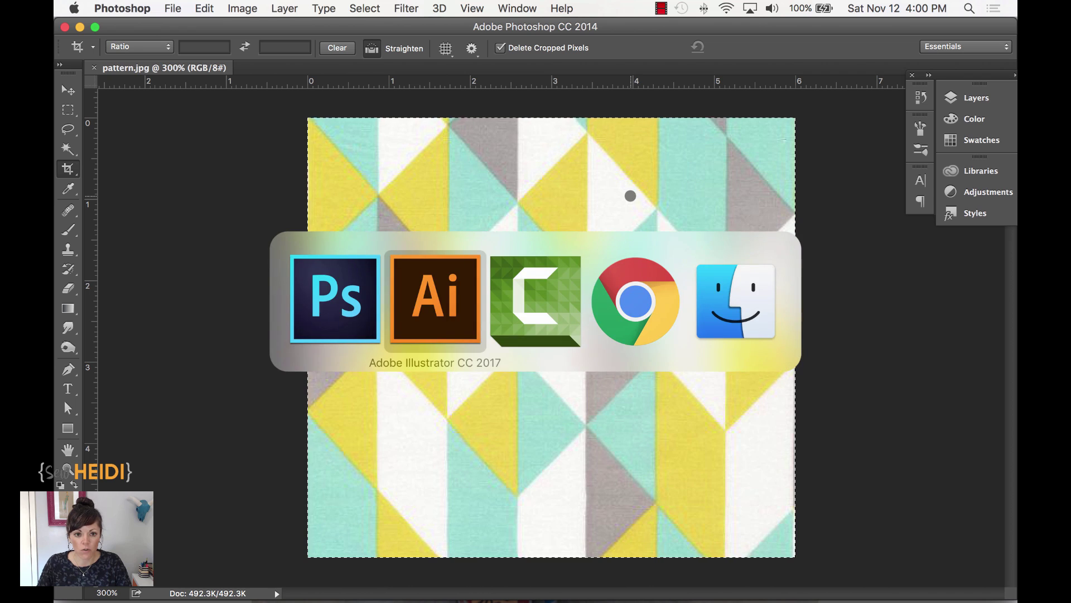
drag(362, 301, 716, 296)
click(547, 302)
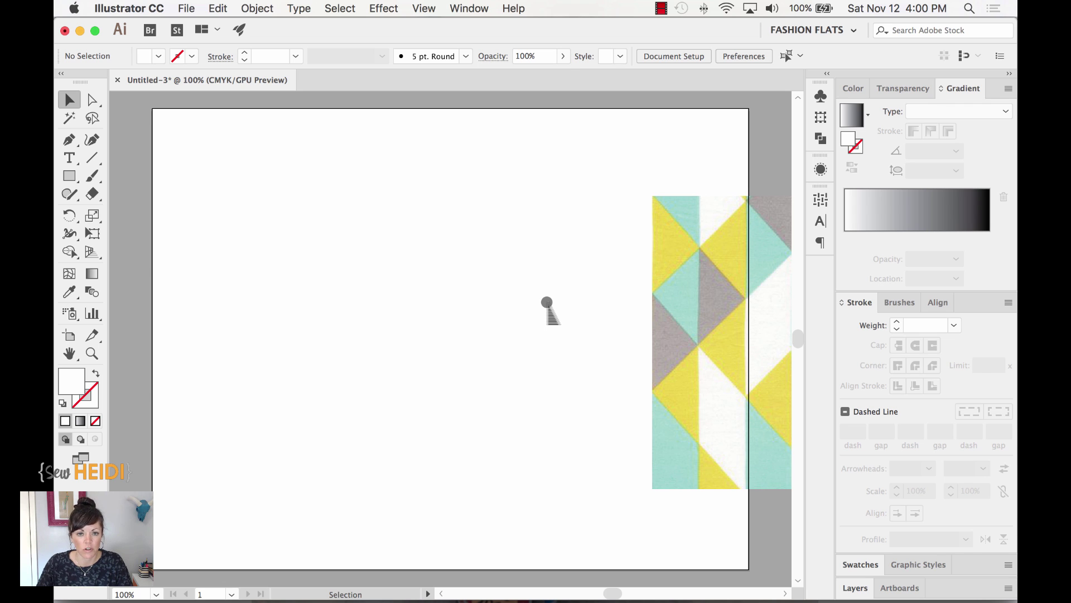
- Place pattern.jpg as a linked image at the artboard's upper left
click(184, 7)
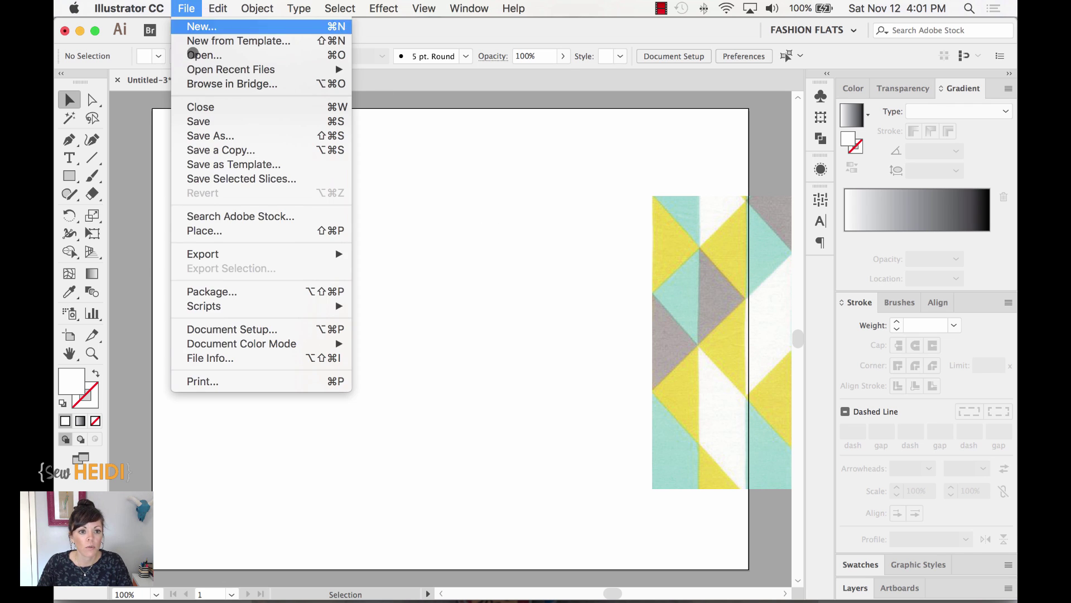
click(222, 230)
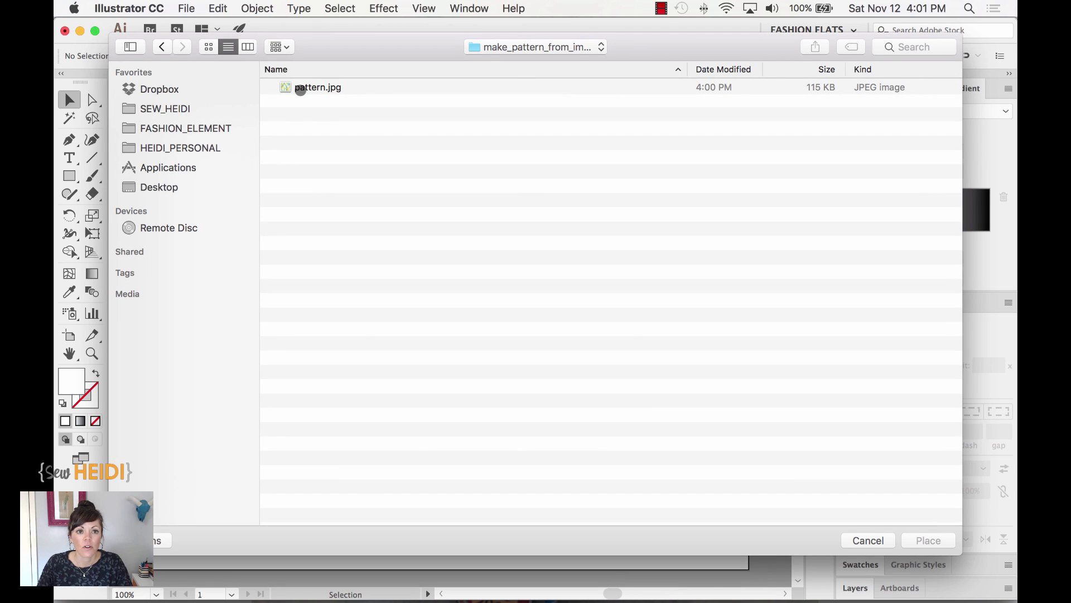
click(305, 89)
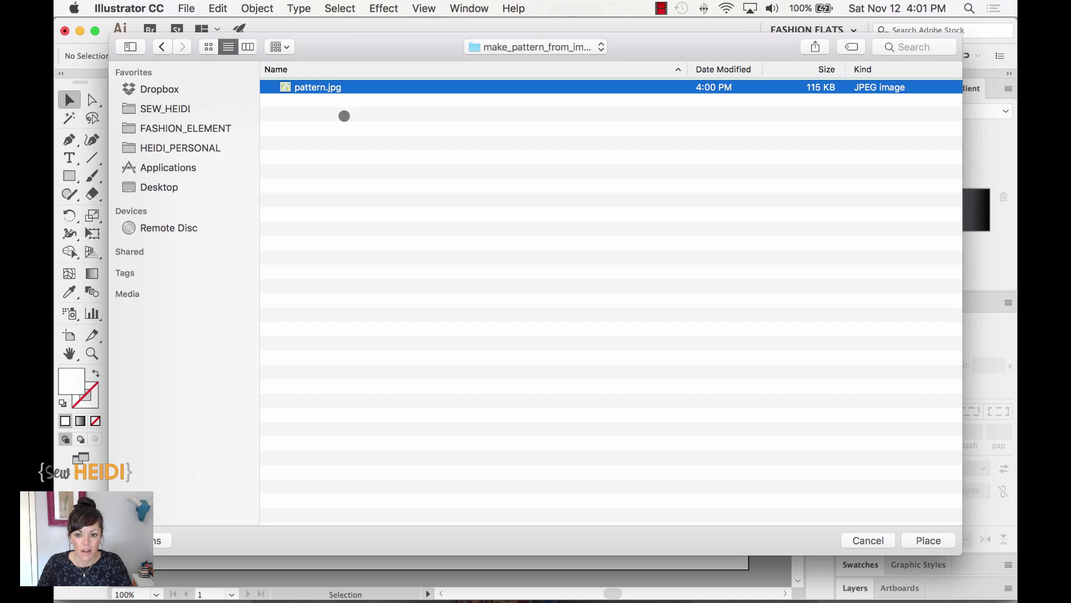
click(928, 541)
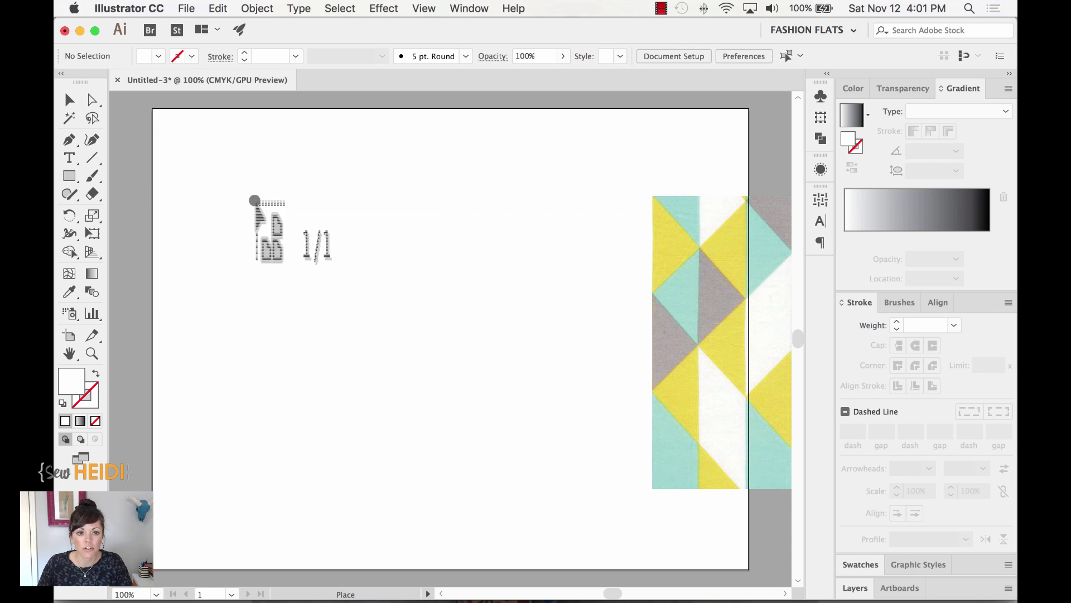
click(211, 160)
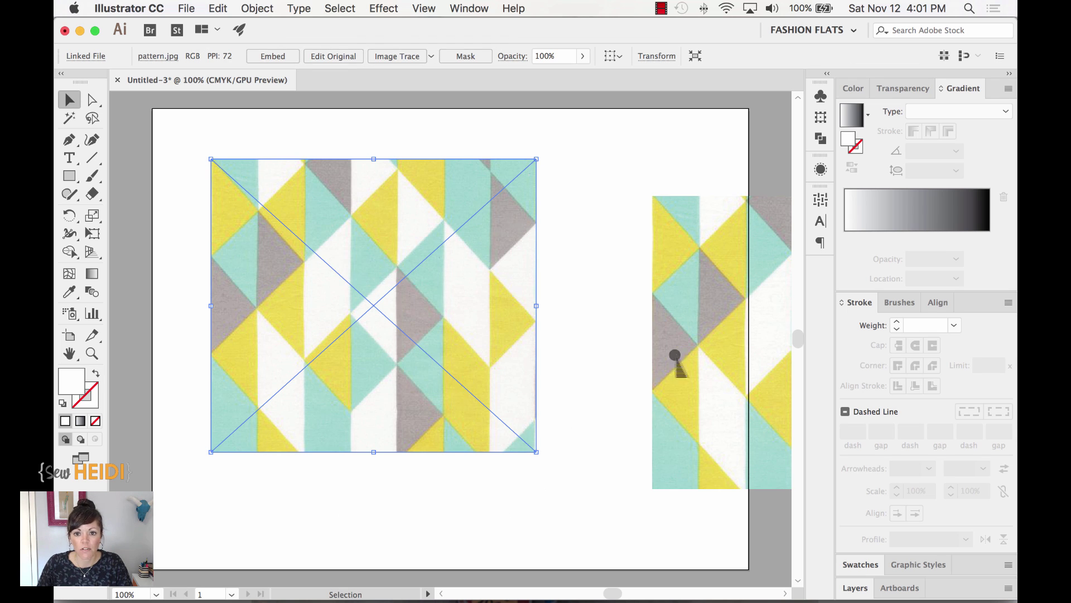
click(698, 256)
drag(699, 251, 572, 251)
drag(581, 329, 613, 294)
click(542, 501)
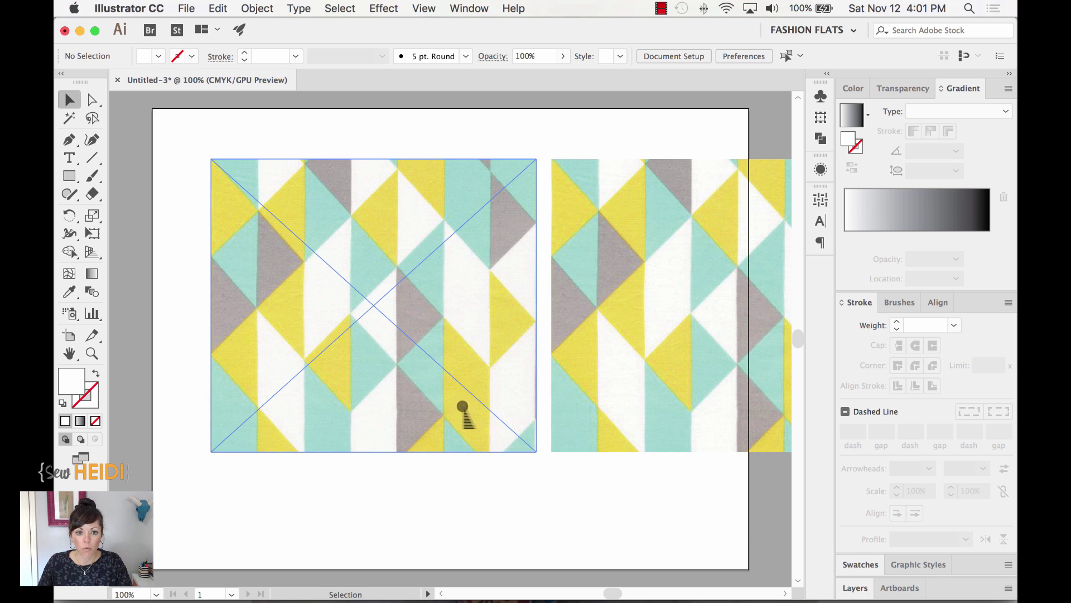
click(414, 380)
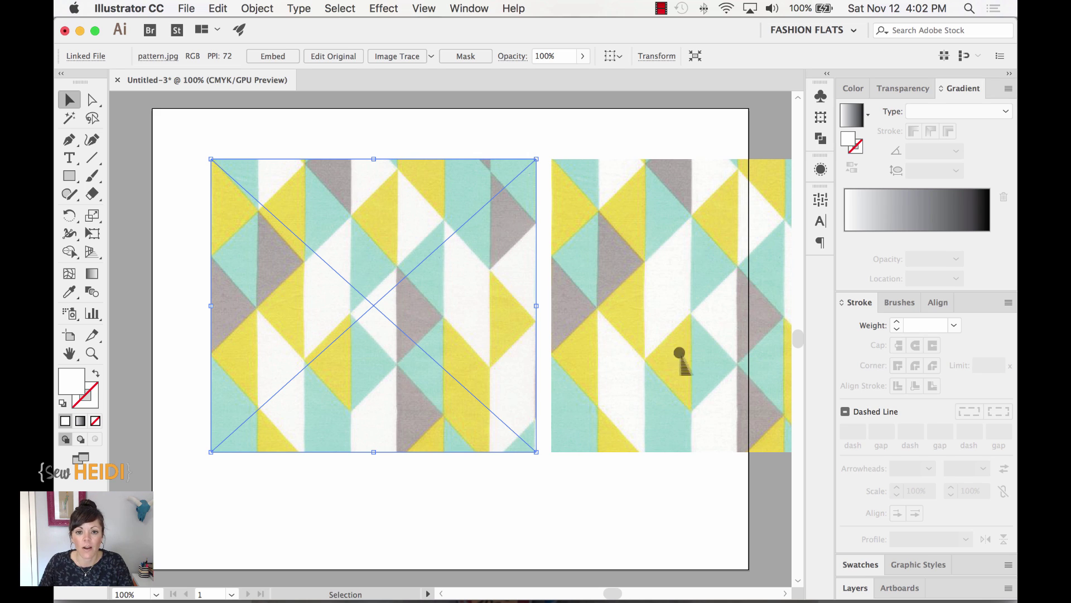
click(714, 291)
scroll(656, 521, right, 5)
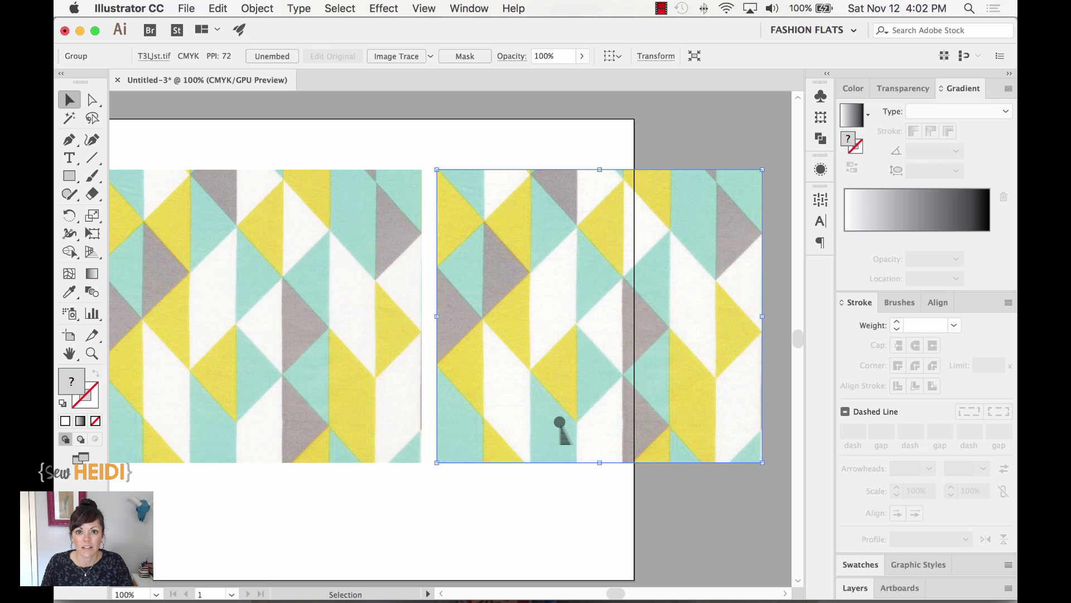
scroll(413, 496, left, 4)
click(406, 354)
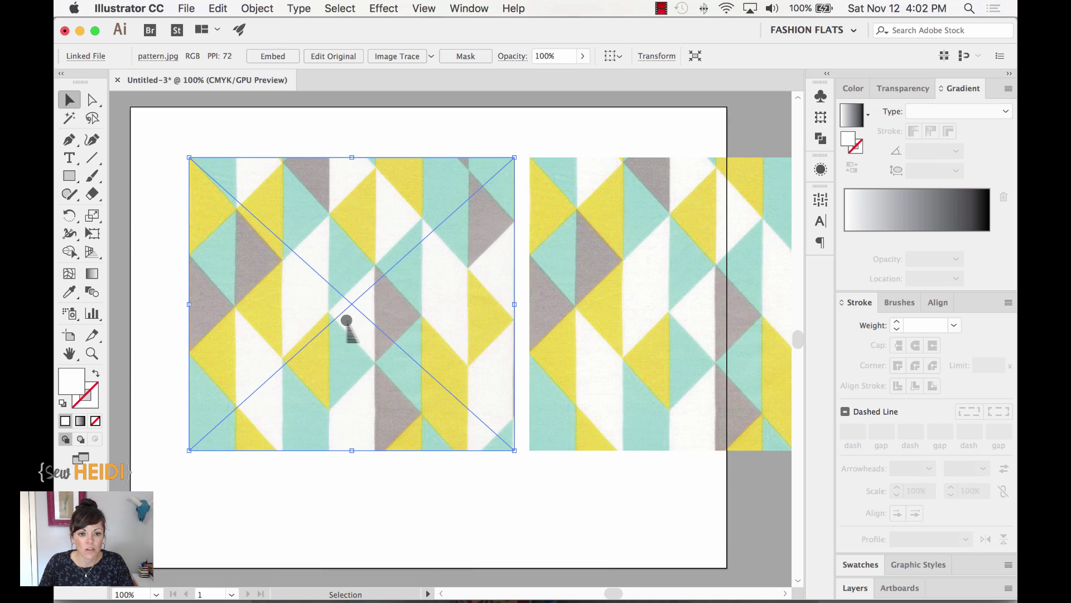
- In the Links panel, select pattern.jpg and embed it with Embed Image(s)
click(468, 8)
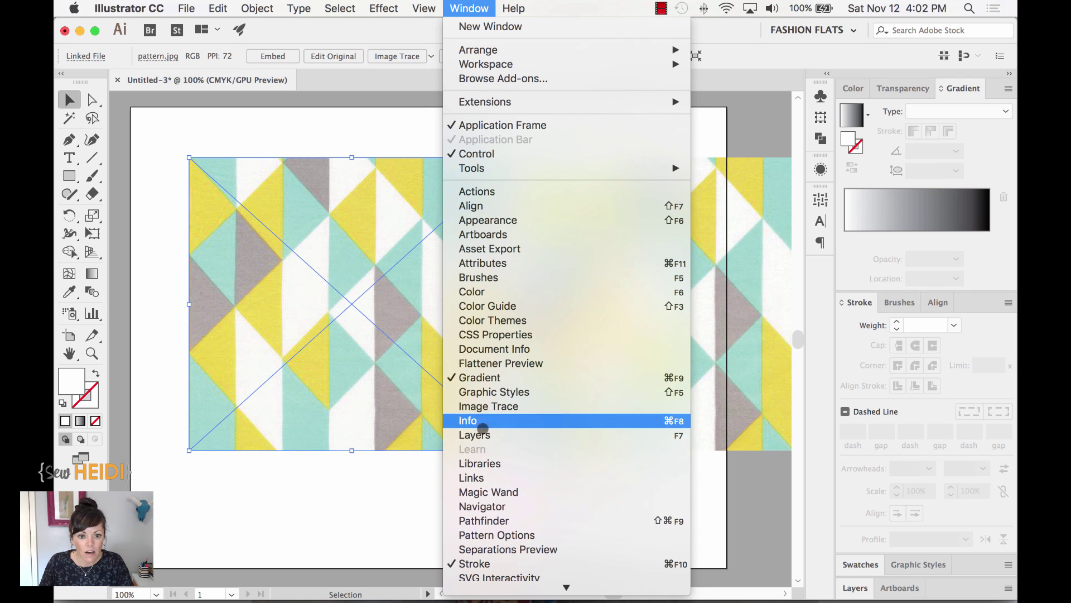
click(483, 480)
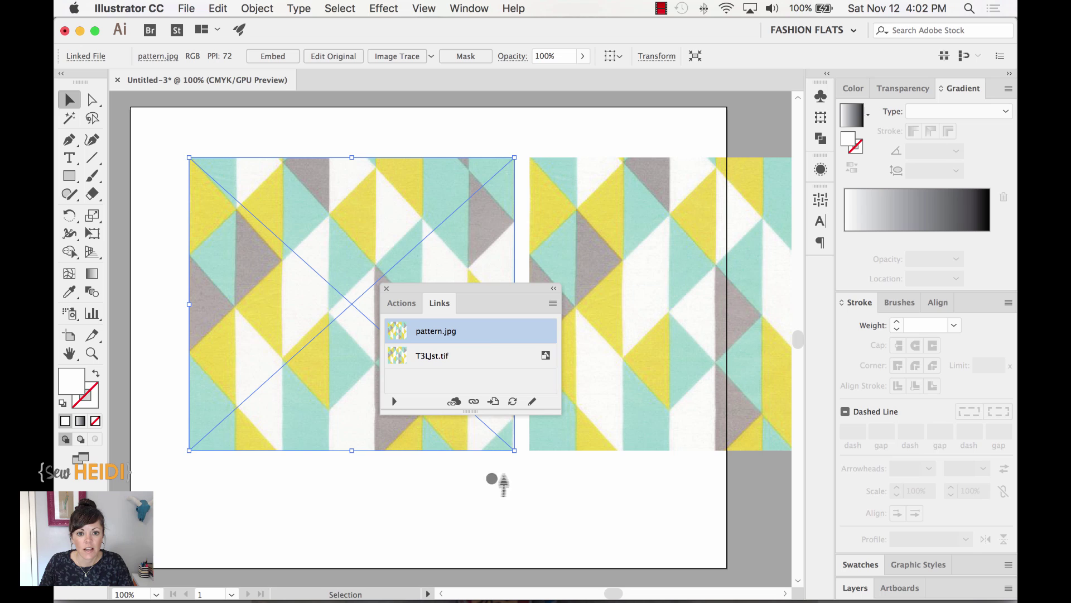
drag(426, 287, 155, 255)
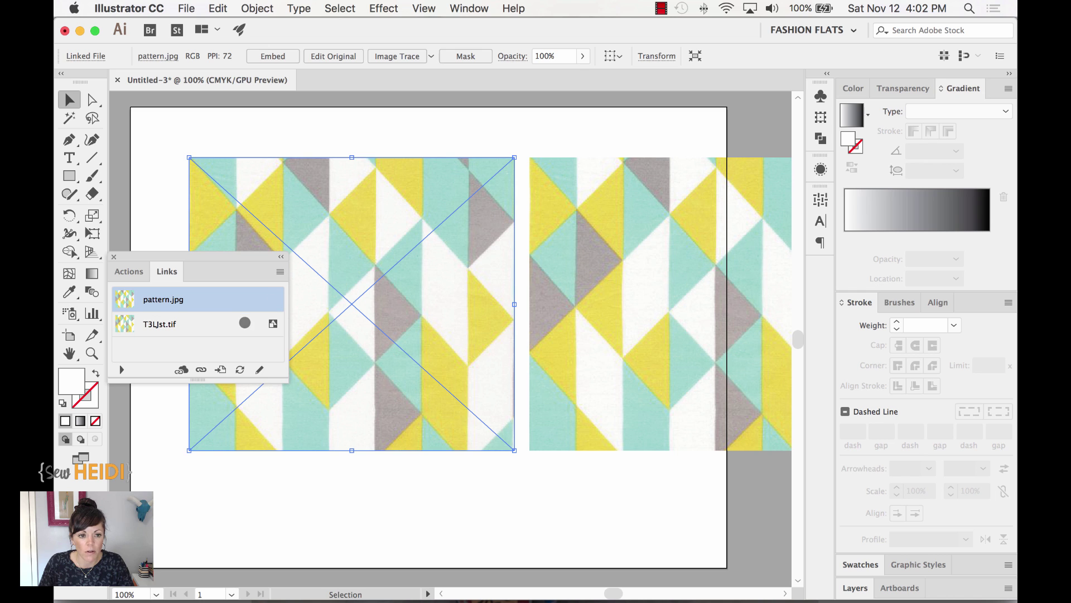
click(246, 322)
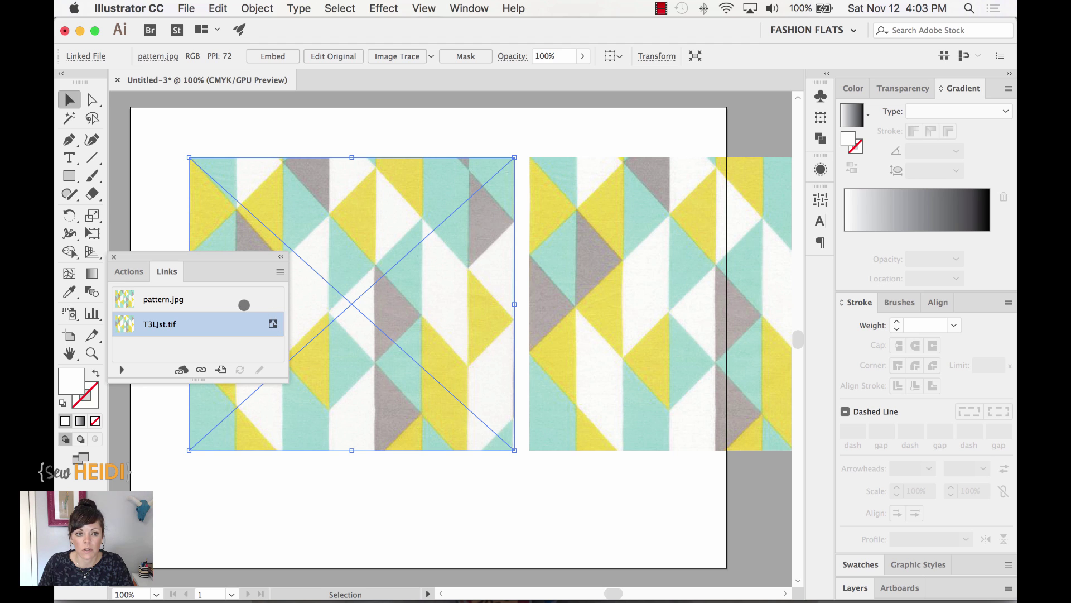
click(244, 305)
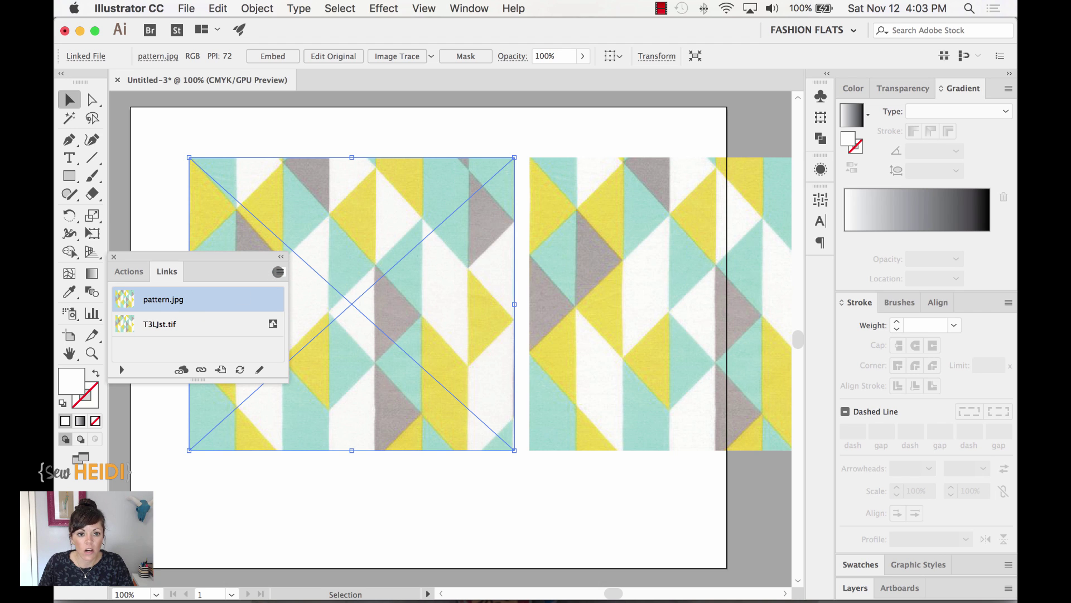
click(278, 272)
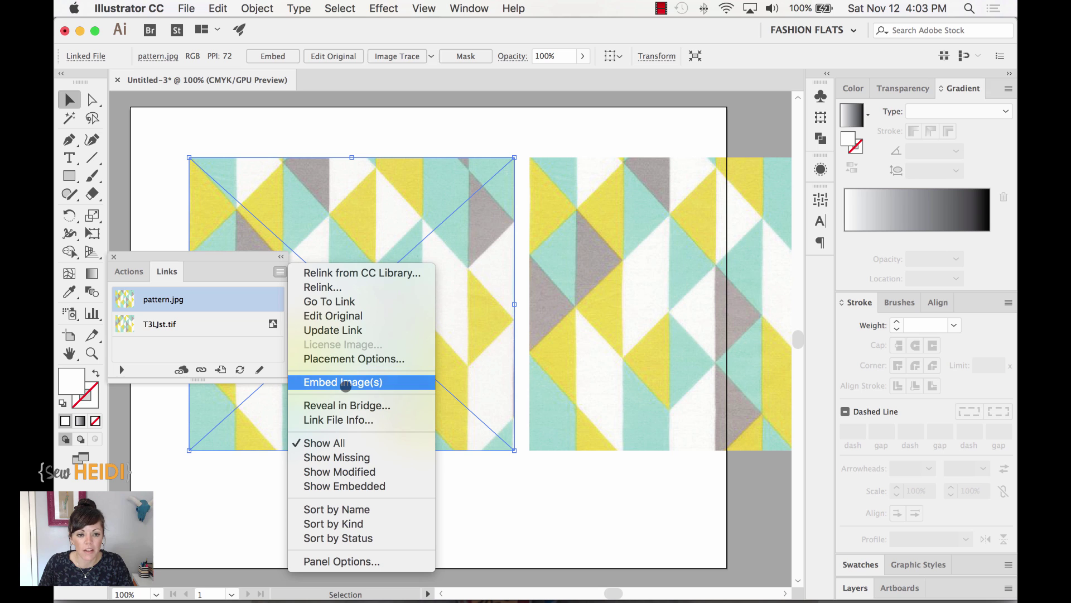
click(345, 383)
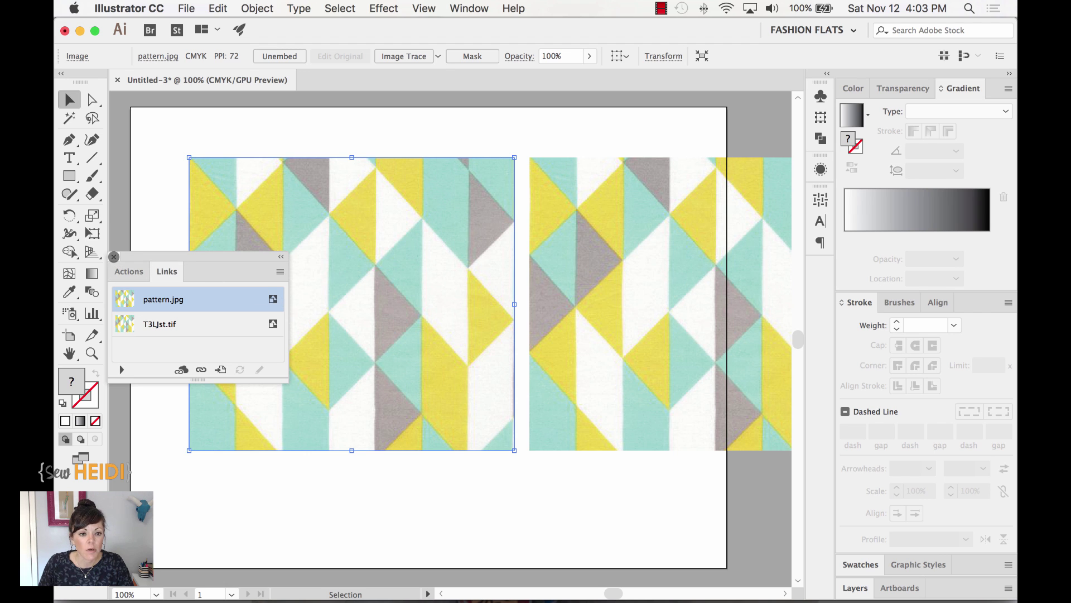
- Close the Links panel, undo the image embed, then embed the left pattern.jpg tile again
click(114, 257)
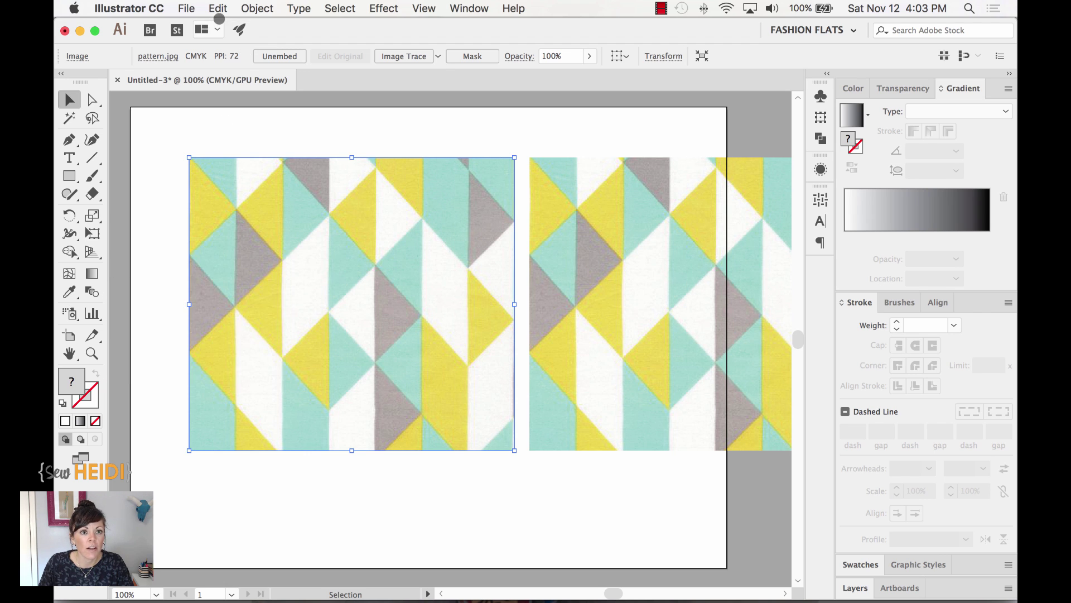
click(218, 8)
click(225, 24)
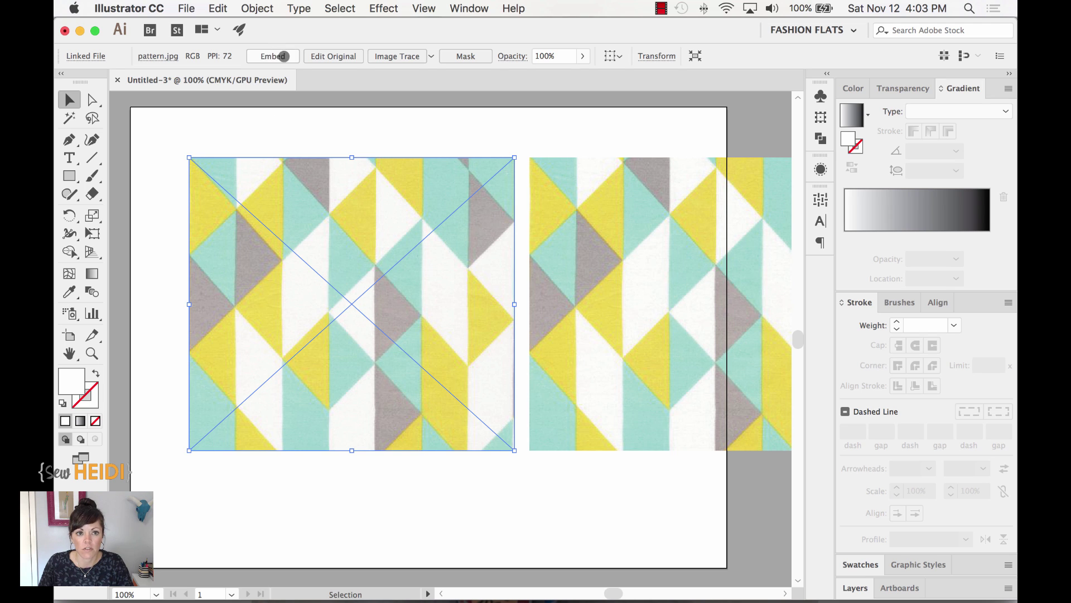
click(273, 57)
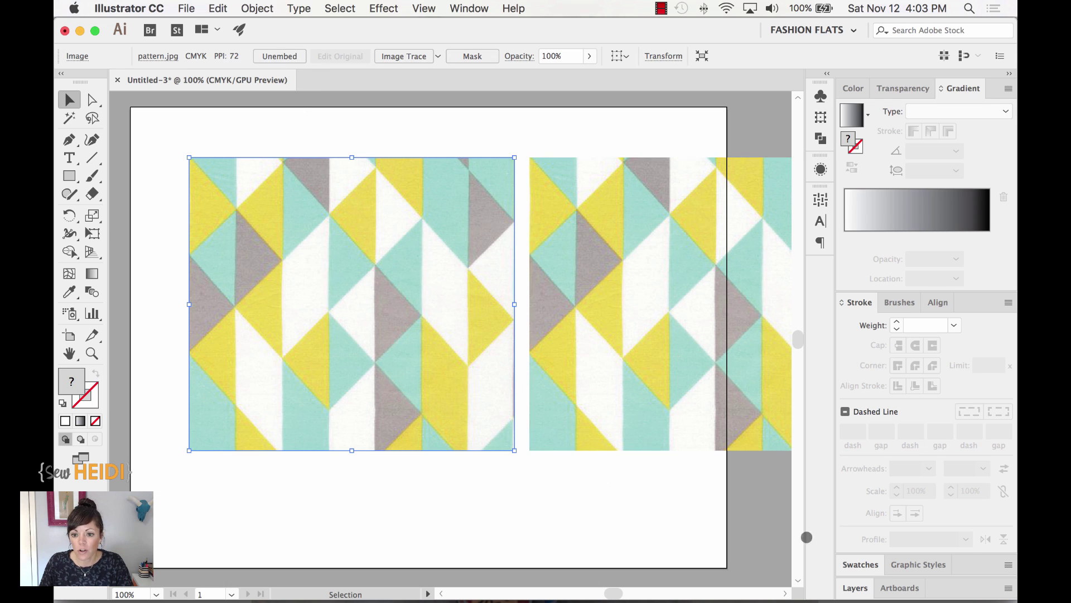
- Float and enlarge the Swatches panel, then drag the fabric tile in as a new pattern swatch
click(861, 562)
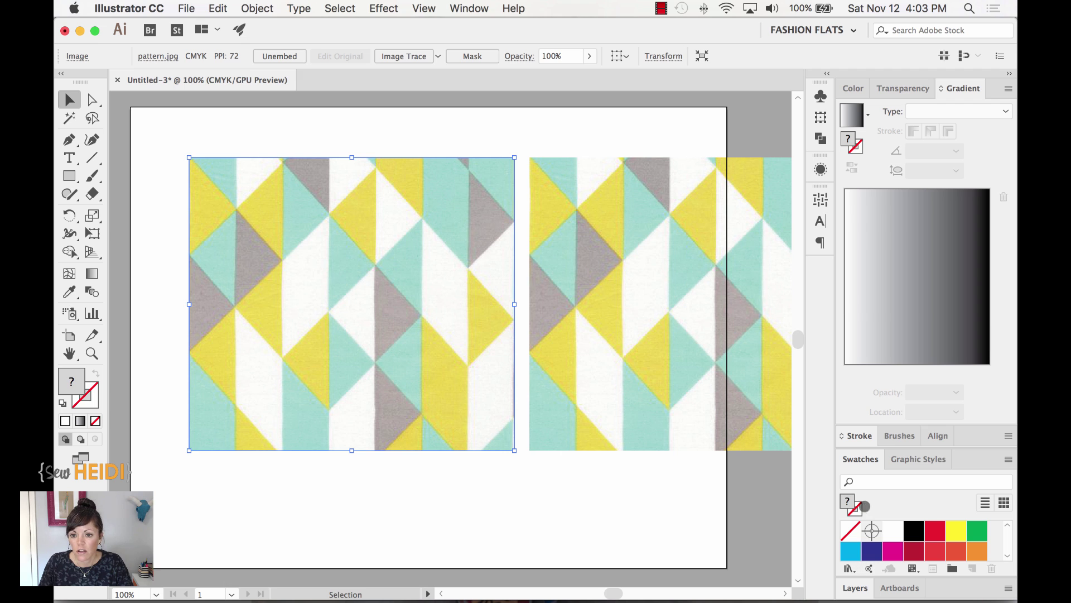
drag(861, 458, 714, 211)
drag(860, 337, 862, 505)
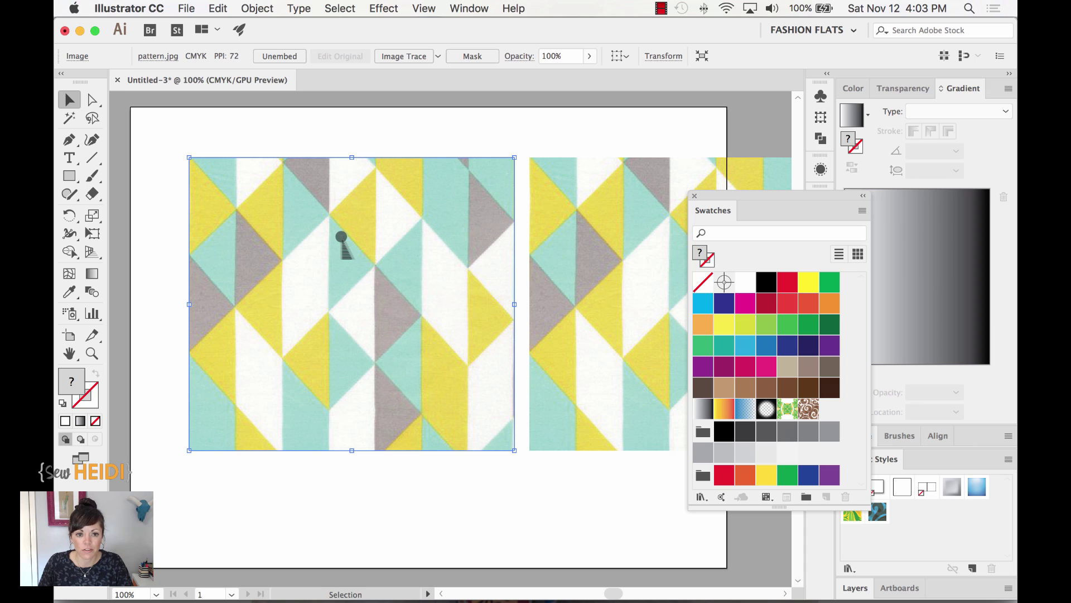
drag(341, 233, 636, 191)
key(super+minus)
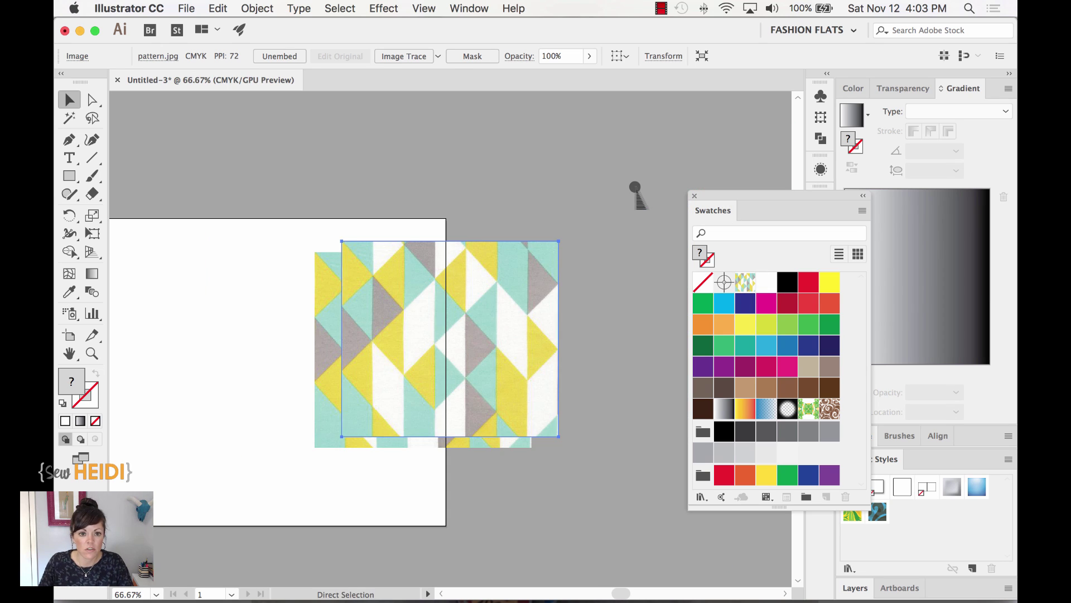
- Move both pattern photo tiles off the artboard
shift+click(330, 285)
drag(330, 284, 555, 235)
drag(311, 342, 431, 317)
- Draw a rectangle covering the artboard and fill it with the new triangle pattern swatch
click(69, 176)
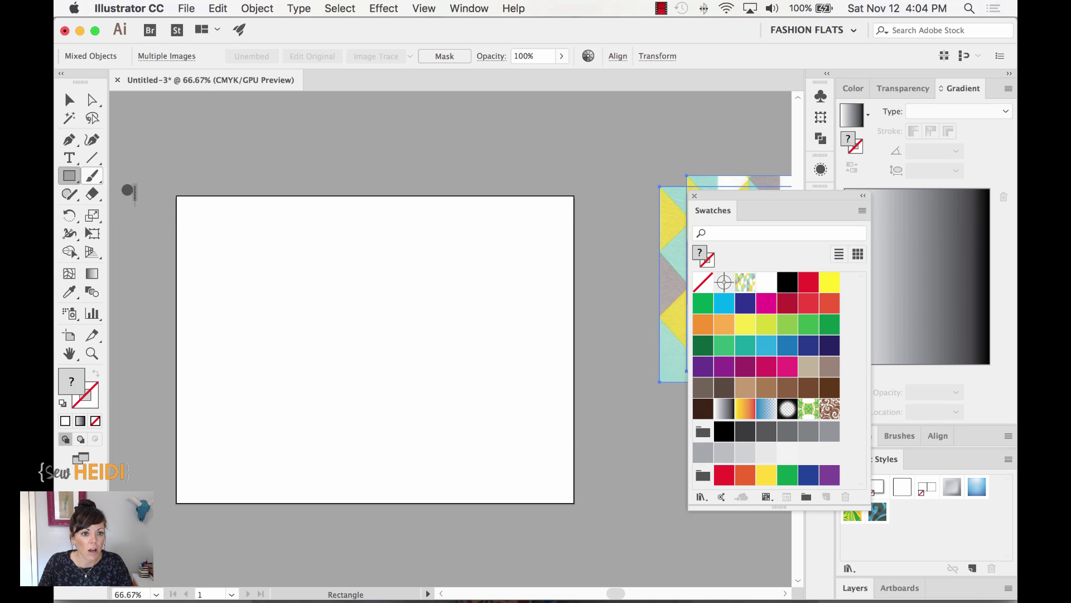
mouse_move(185, 207)
mouse_down()
mouse_move(428, 427)
mouse_move(568, 495)
mouse_up()
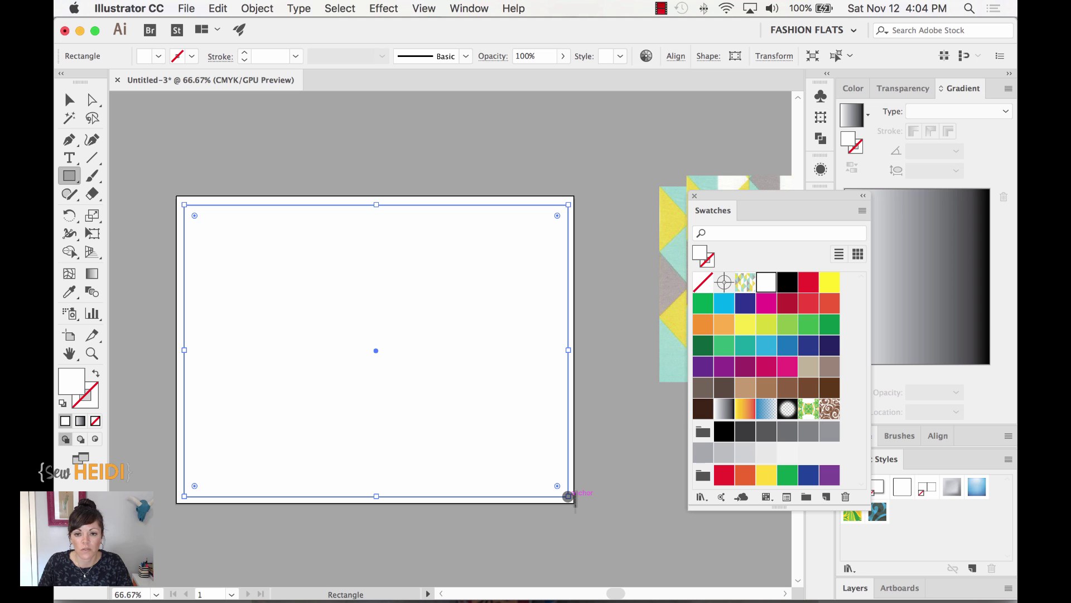
click(747, 284)
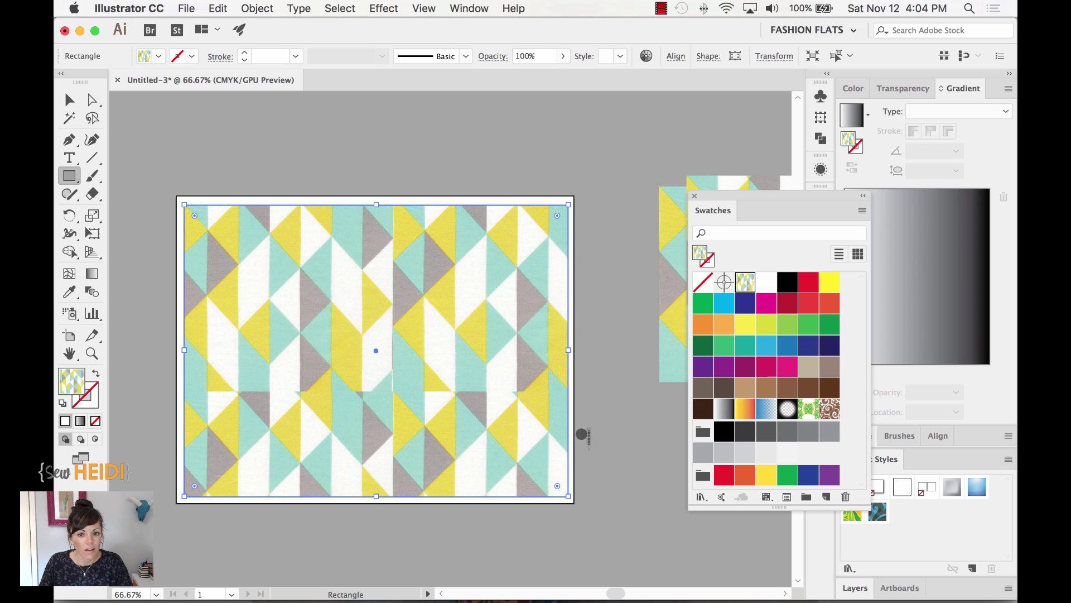
scroll(586, 388, right, 5)
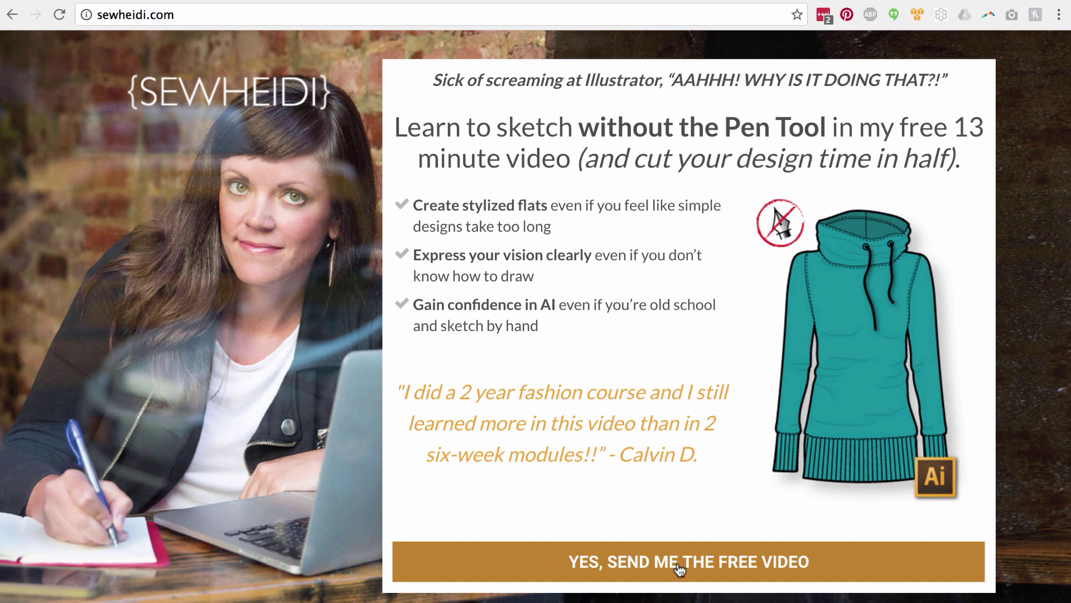
- Open the free-video signup form and enter the e-mail address, moving on to first name
click(679, 568)
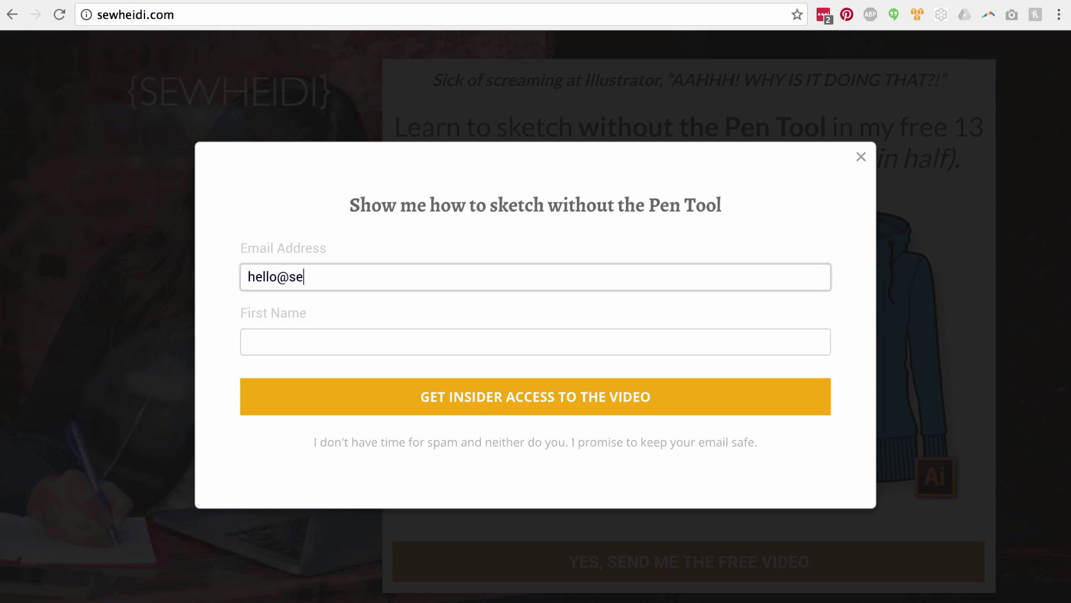
key(Tab)
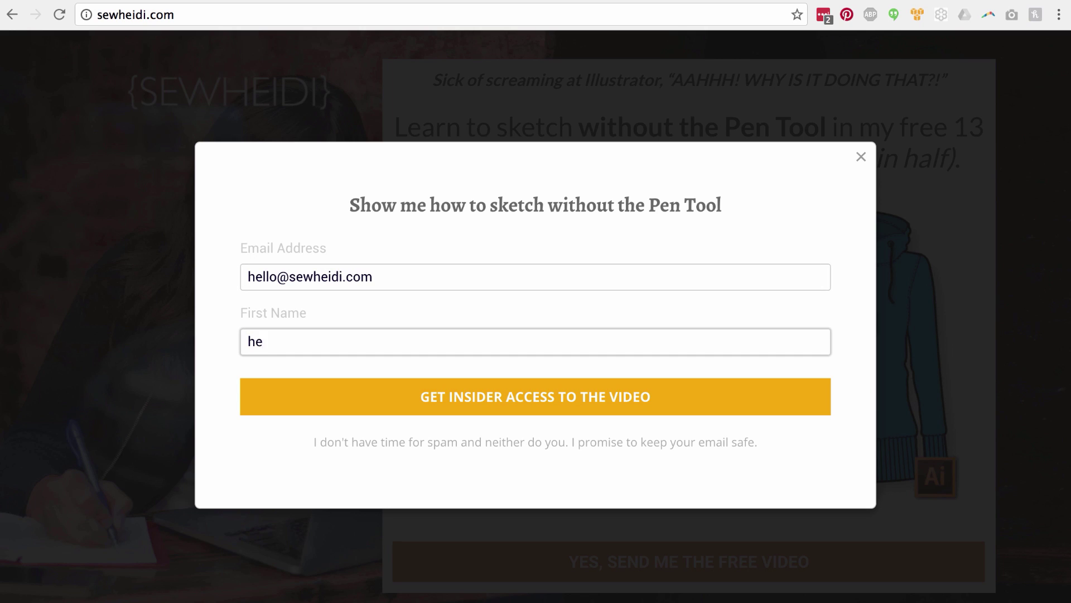